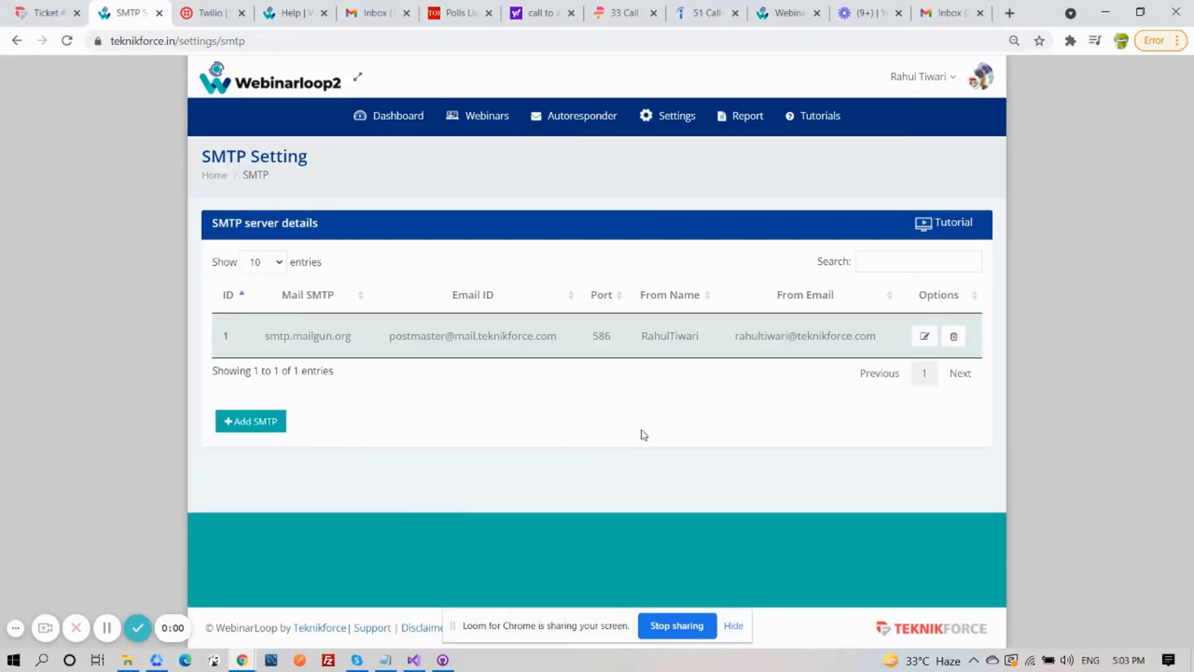
# Step: Delete the existing smtp.mailgun.org SMTP server entry, confirming the deletion
pyautogui.click(953, 336)
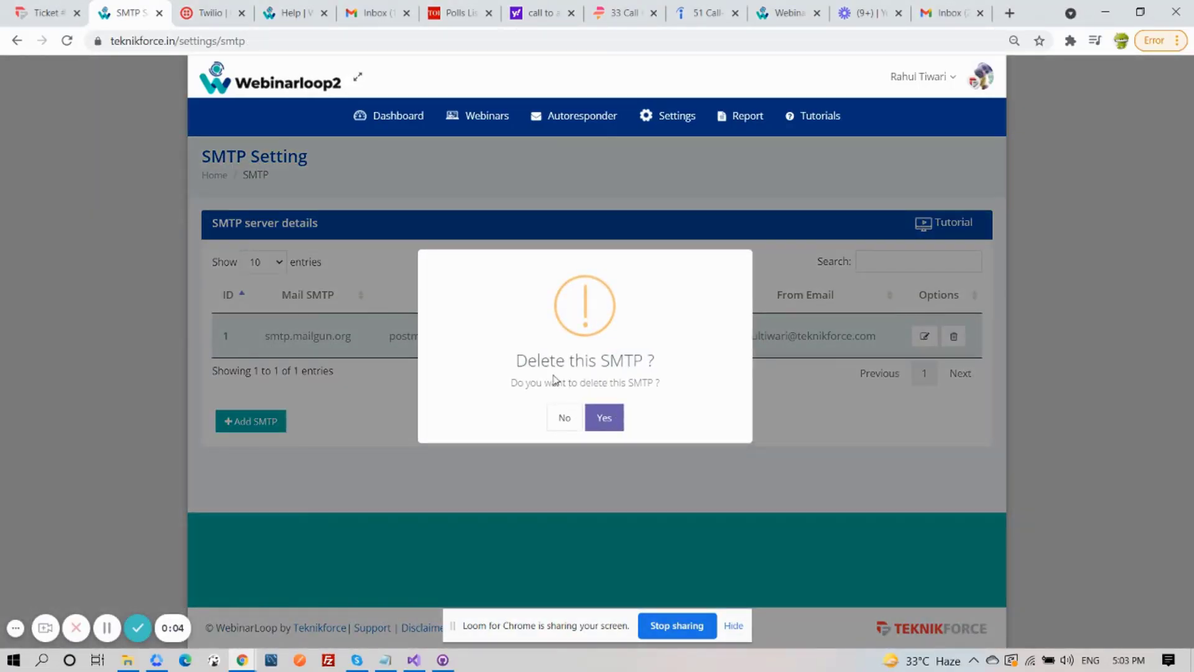
pyautogui.click(617, 420)
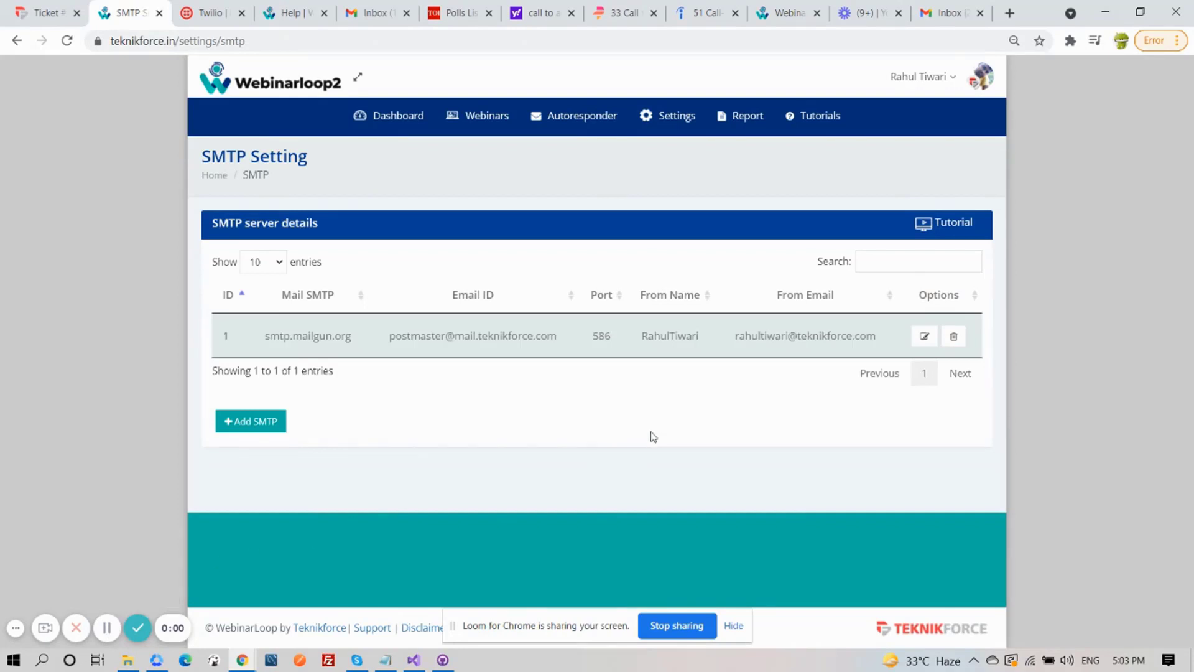
pyautogui.click(953, 336)
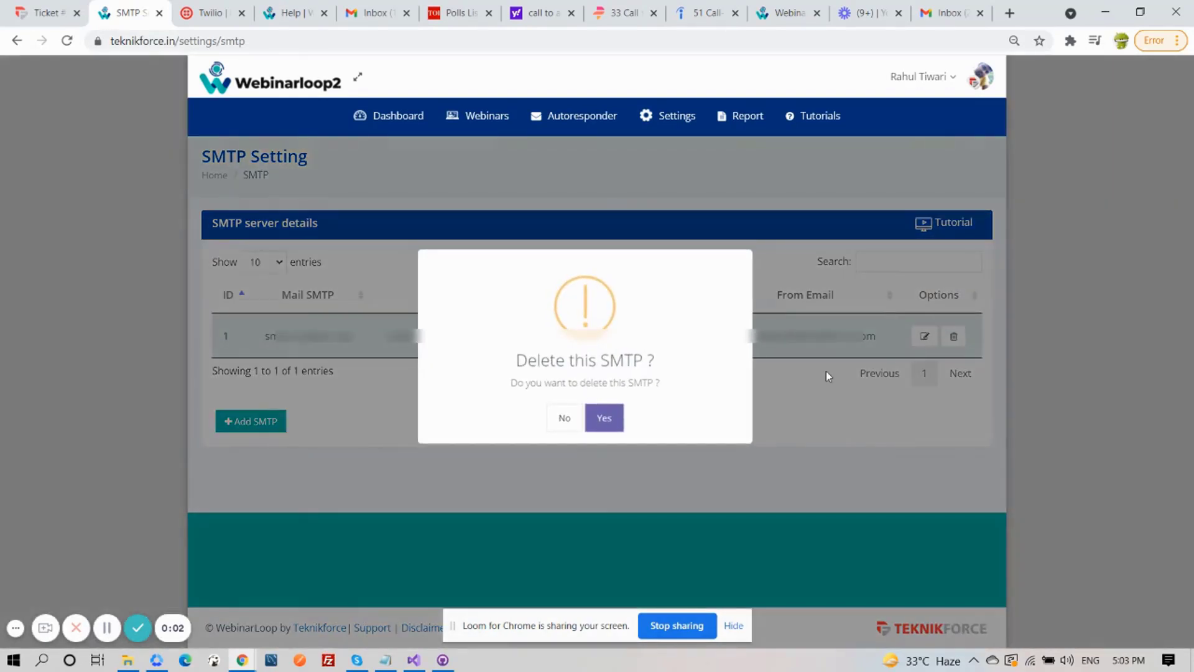
pyautogui.click(617, 421)
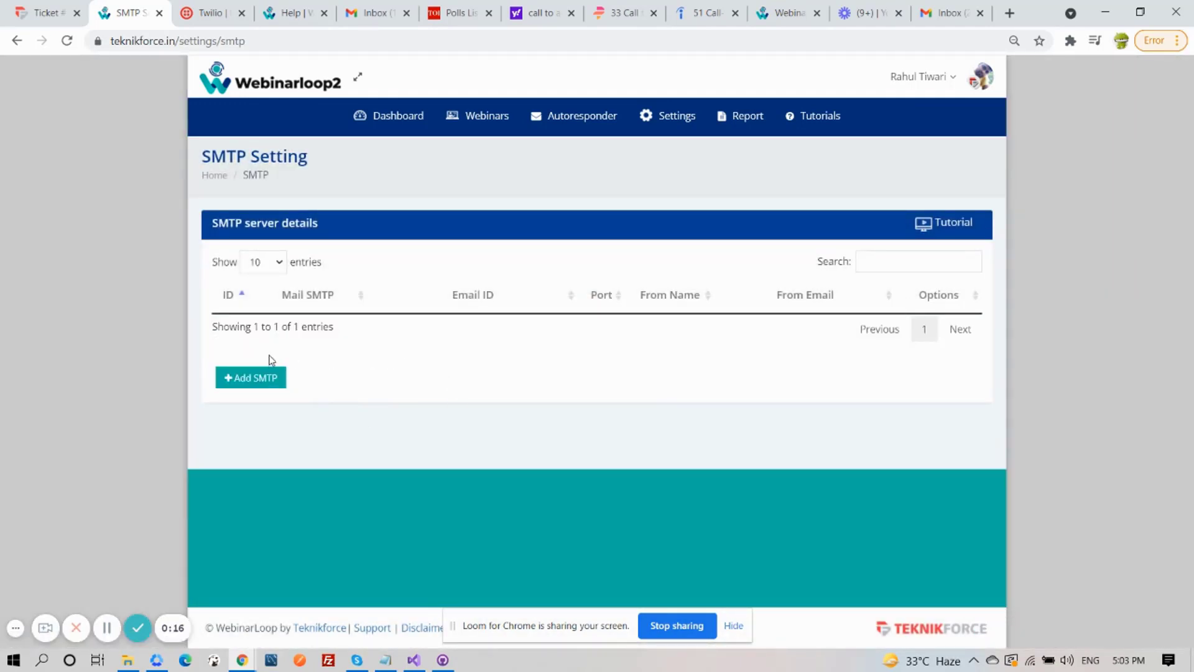
# Step: Add a new SMTP server, filling From Name and From Email from autofill suggestions
pyautogui.click(270, 380)
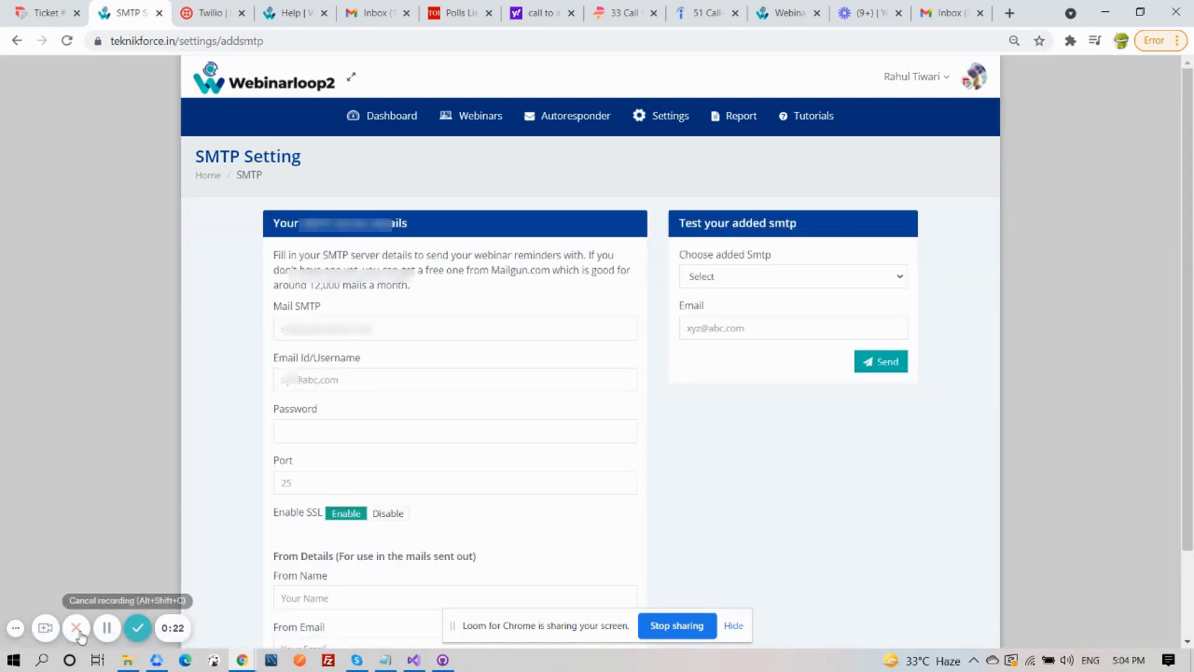
pyautogui.scroll(-2, 363, 222)
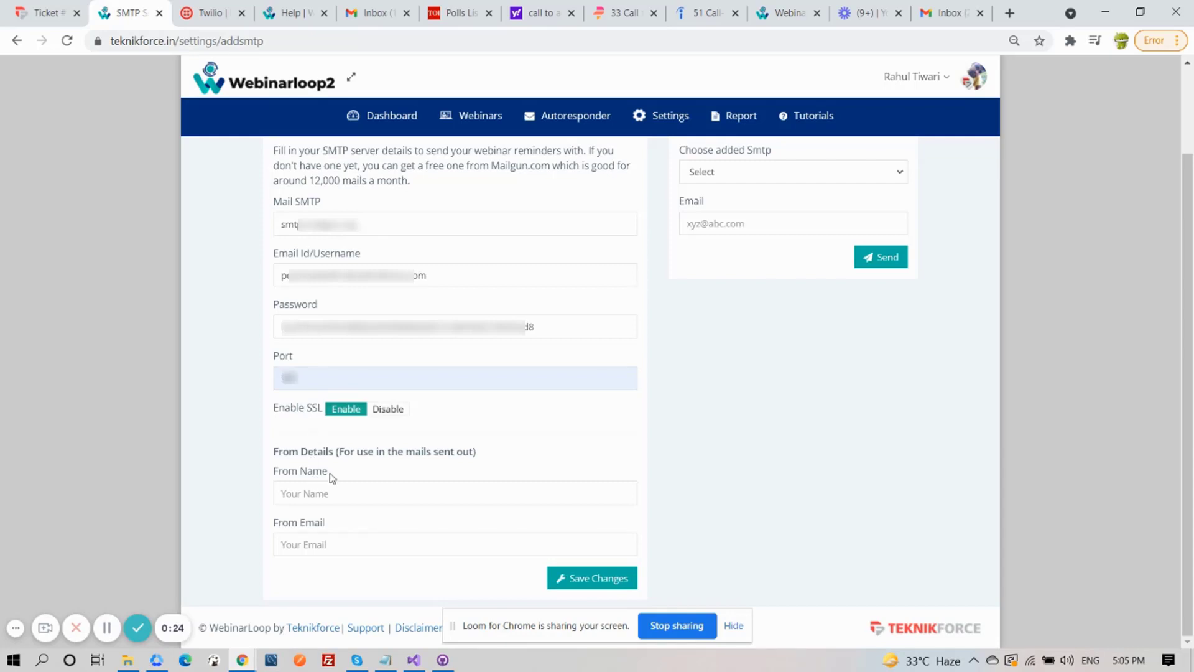
pyautogui.moveTo(333, 474); pyautogui.dragTo(285, 476)
pyautogui.click(320, 491)
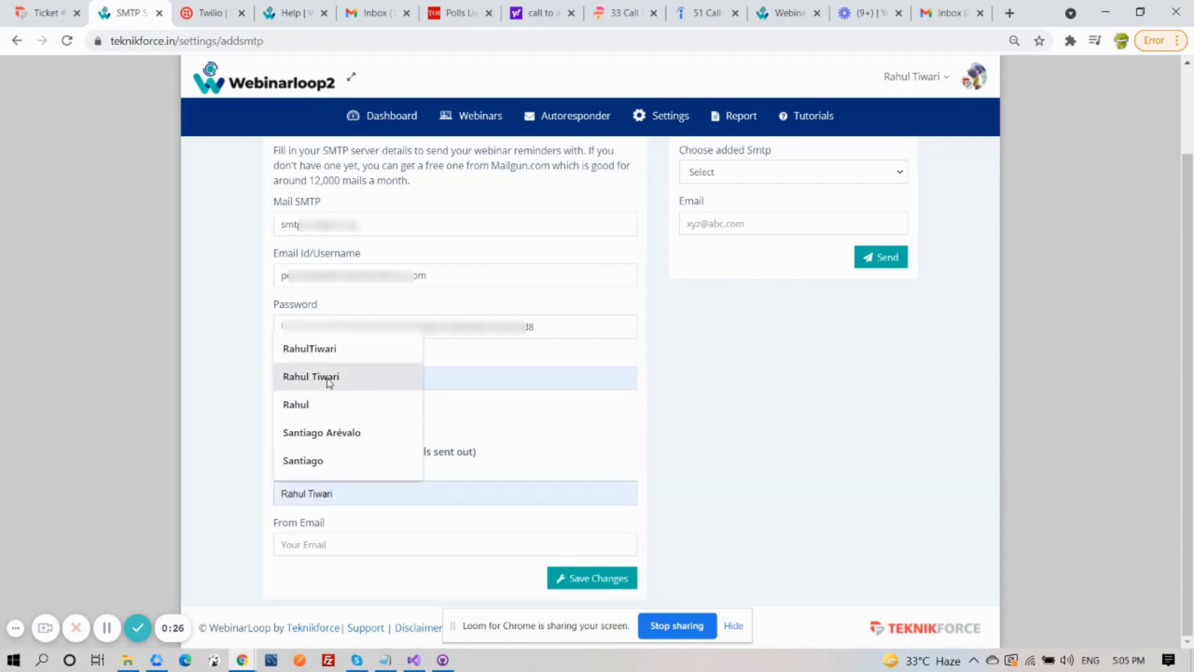
pyautogui.click(318, 347)
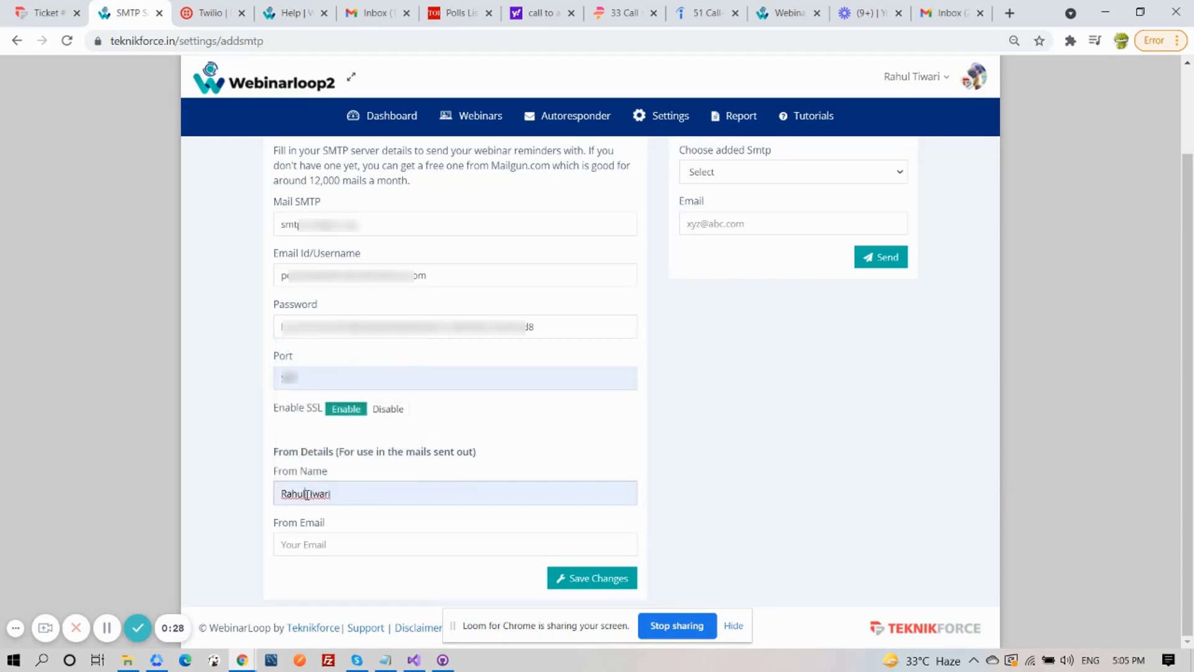
pyautogui.click(317, 535)
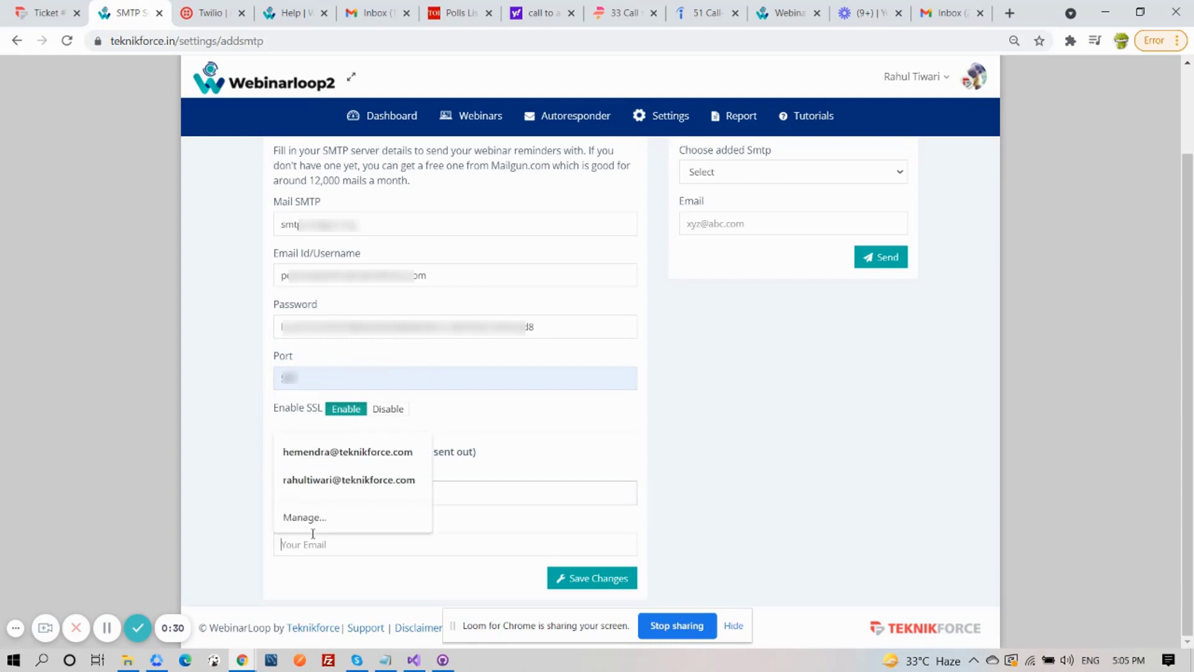
pyautogui.click(356, 479)
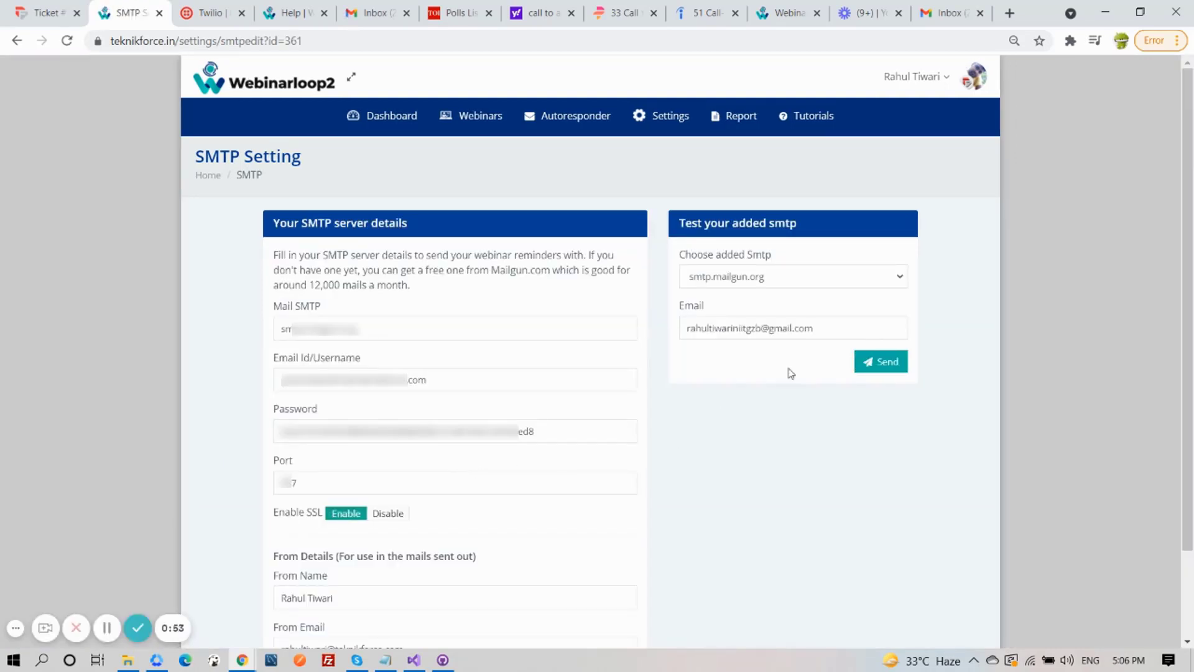
# Step: Send a test email through smtp.mailgun.org to the recipient address
pyautogui.moveTo(797, 222); pyautogui.dragTo(680, 222)
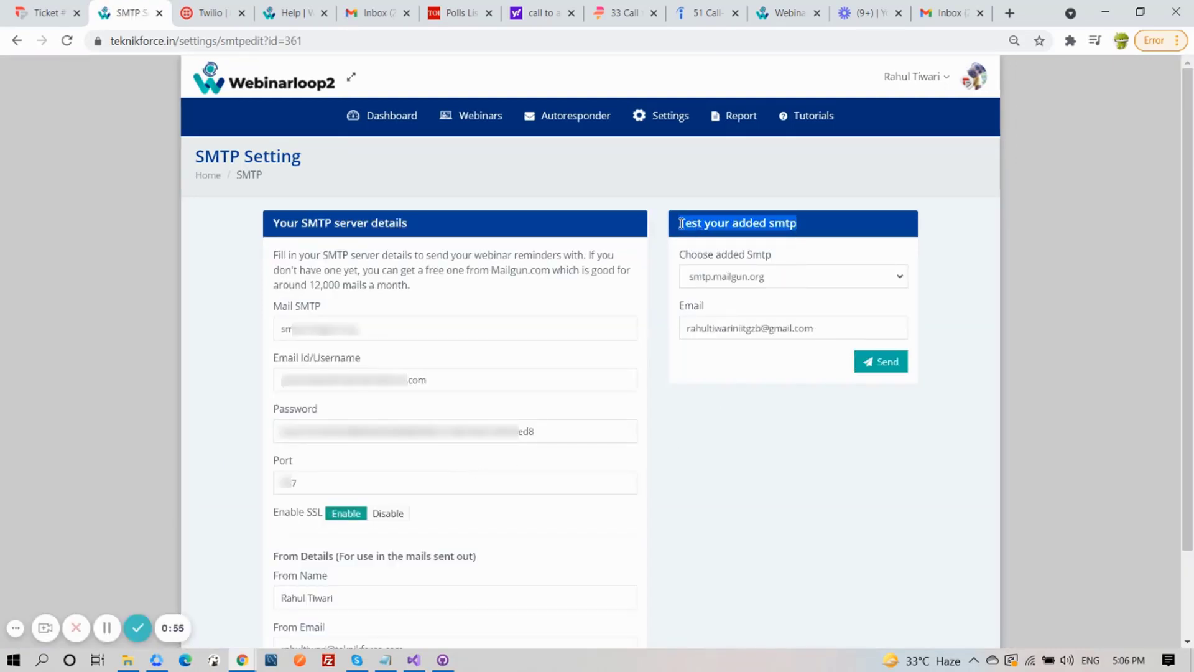
pyautogui.click(707, 222)
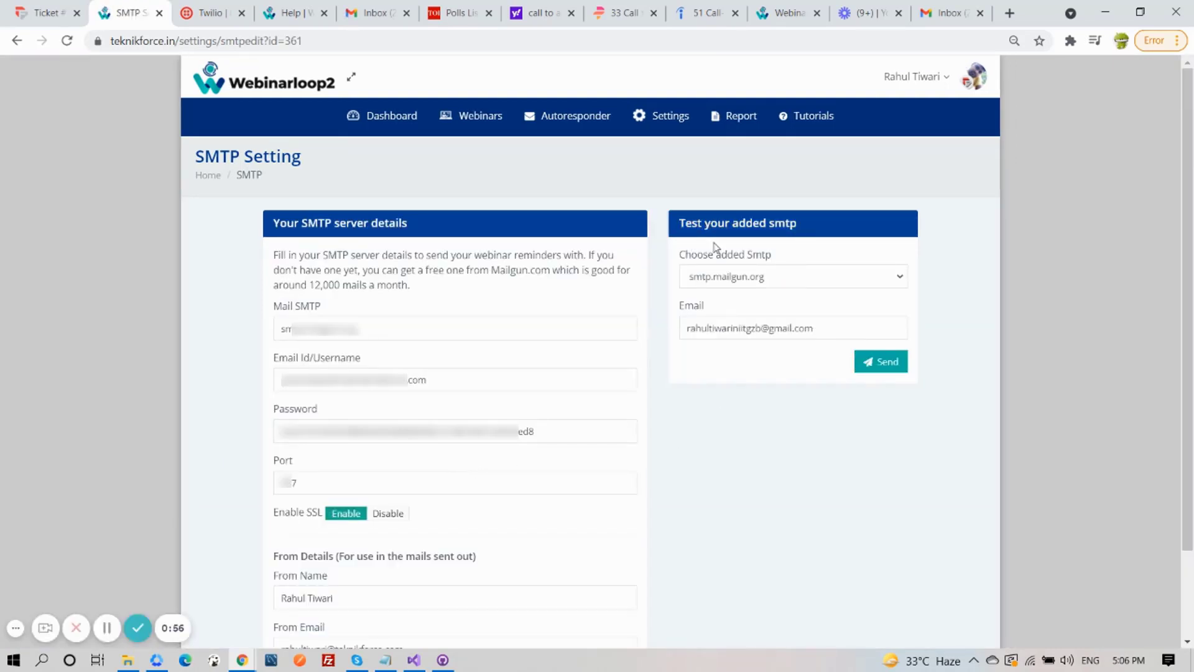
pyautogui.click(764, 281)
pyautogui.click(764, 309)
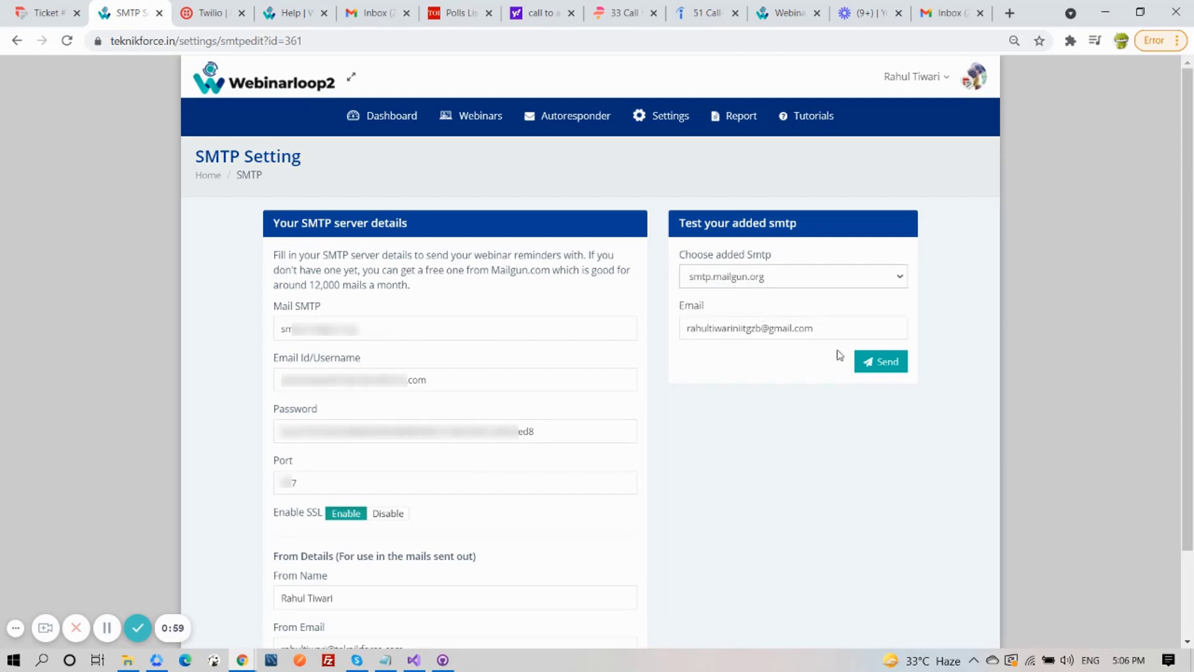
pyautogui.click(878, 367)
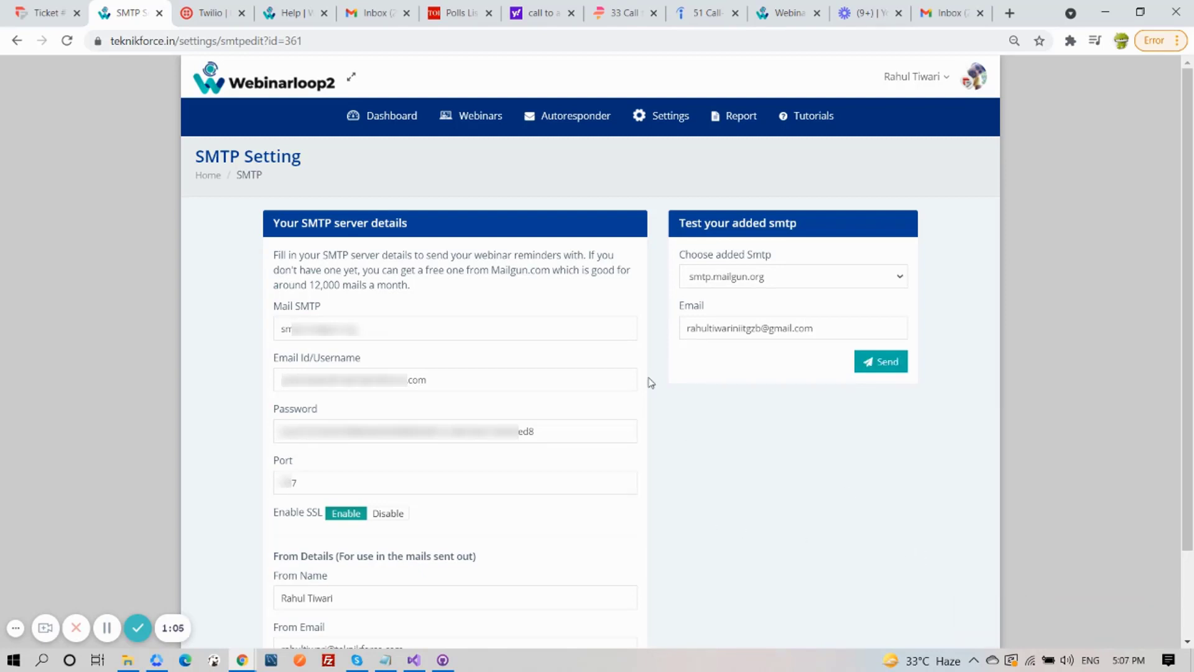
# Step: In Gmail, view the Smtp test mail, highlighting its 'This is test mail' and unsubscribe lines
pyautogui.hotkey('ctrl', '9')
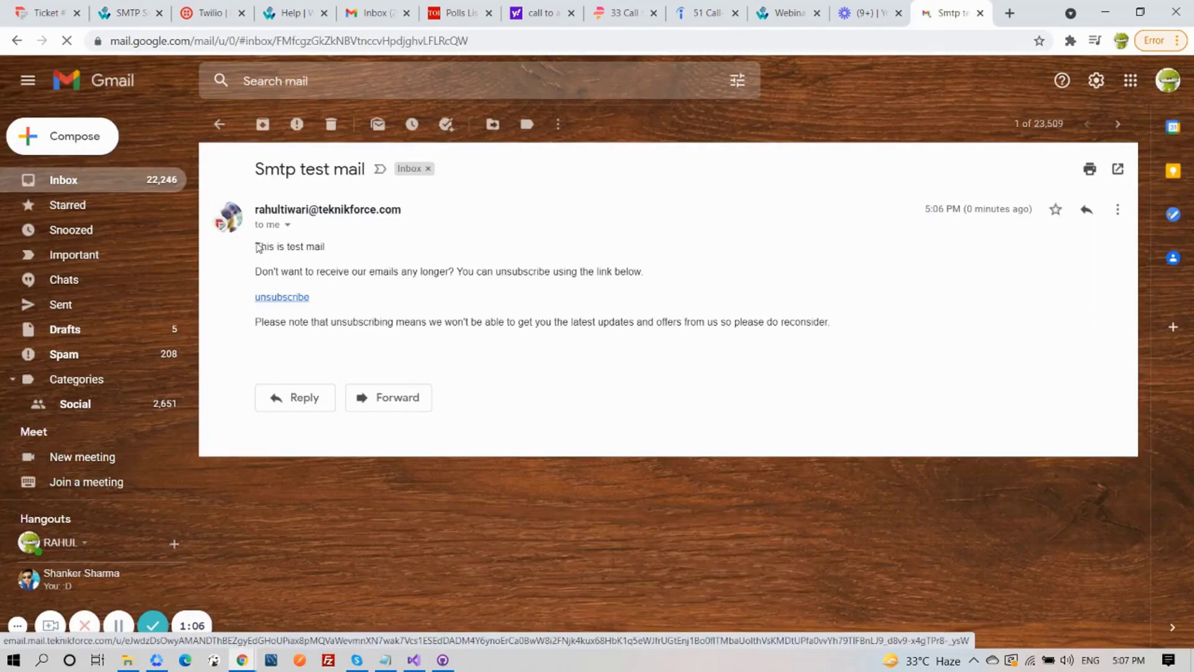
pyautogui.moveTo(255, 246); pyautogui.dragTo(355, 250)
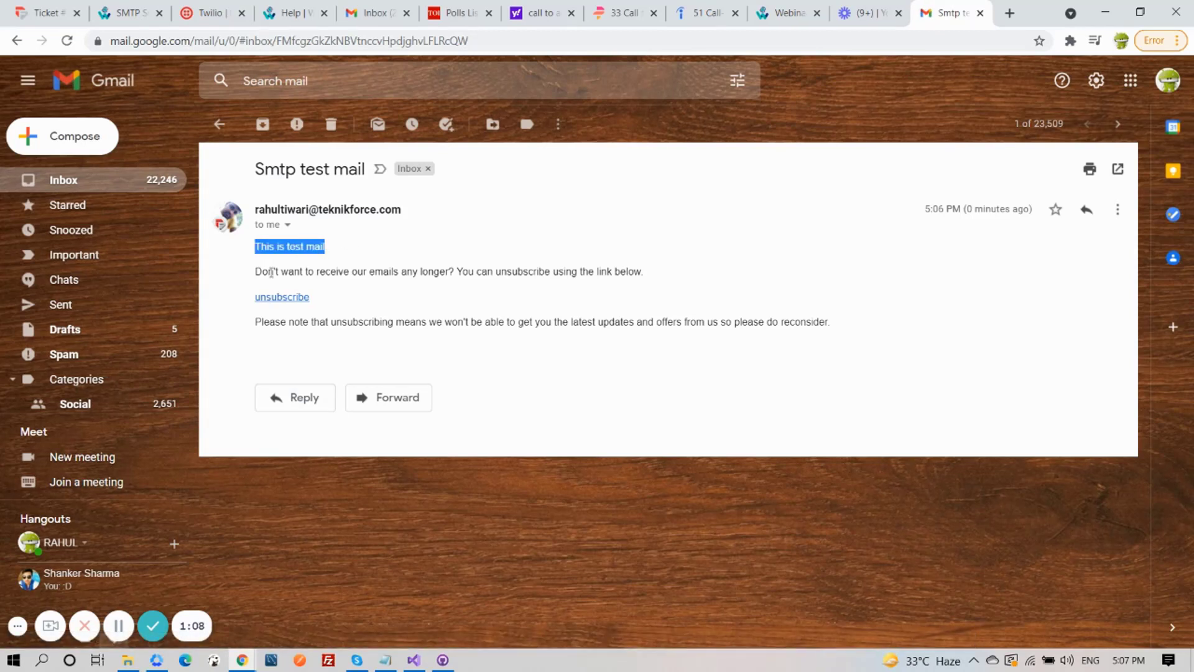
pyautogui.moveTo(644, 272); pyautogui.dragTo(250, 268)
pyautogui.click(361, 269)
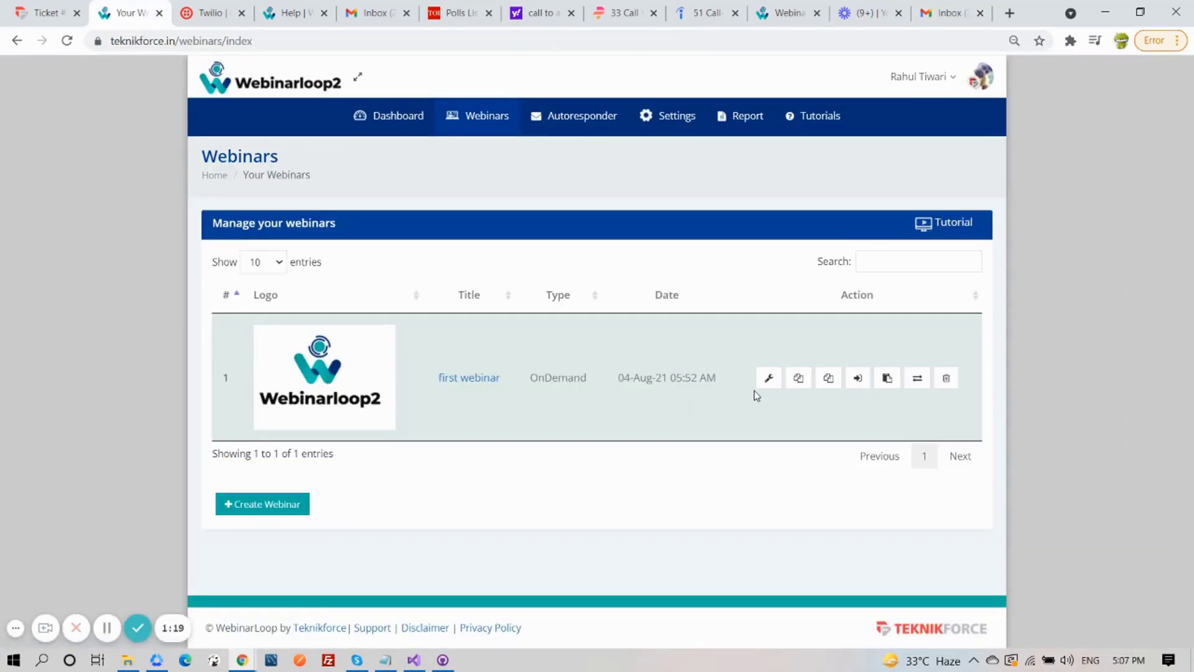
# Step: Set first webinar's Webinar Type to Scheduled and save it
pyautogui.click(769, 385)
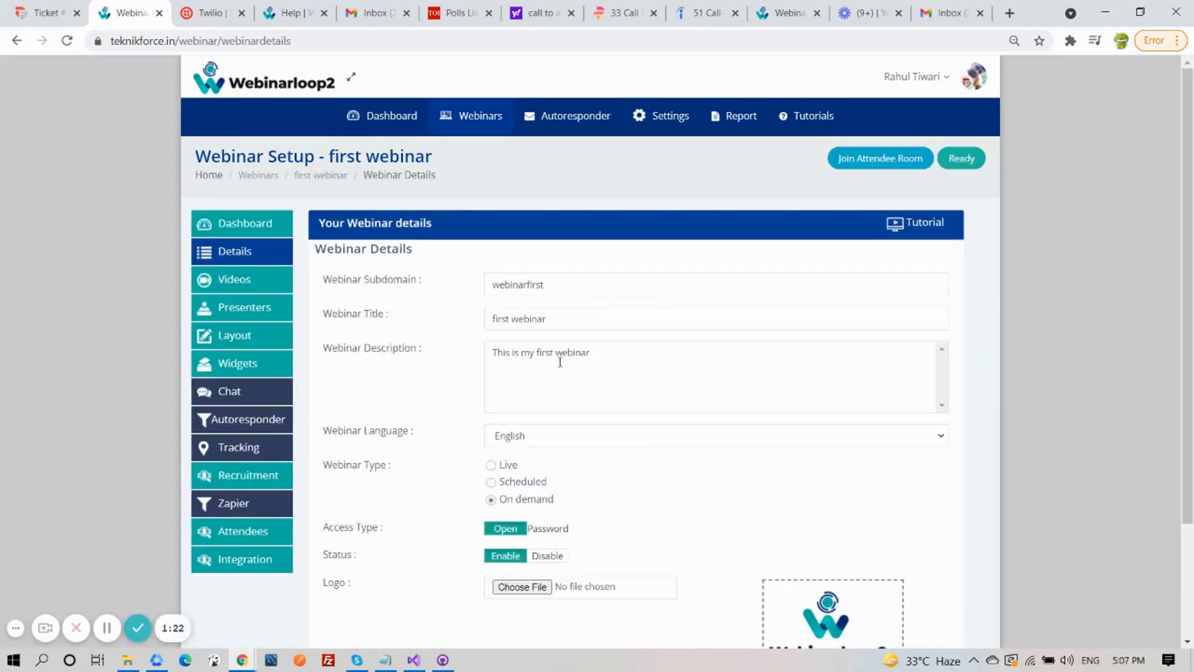
pyautogui.click(490, 482)
pyautogui.scroll(-3, 622, 488)
pyautogui.click(922, 559)
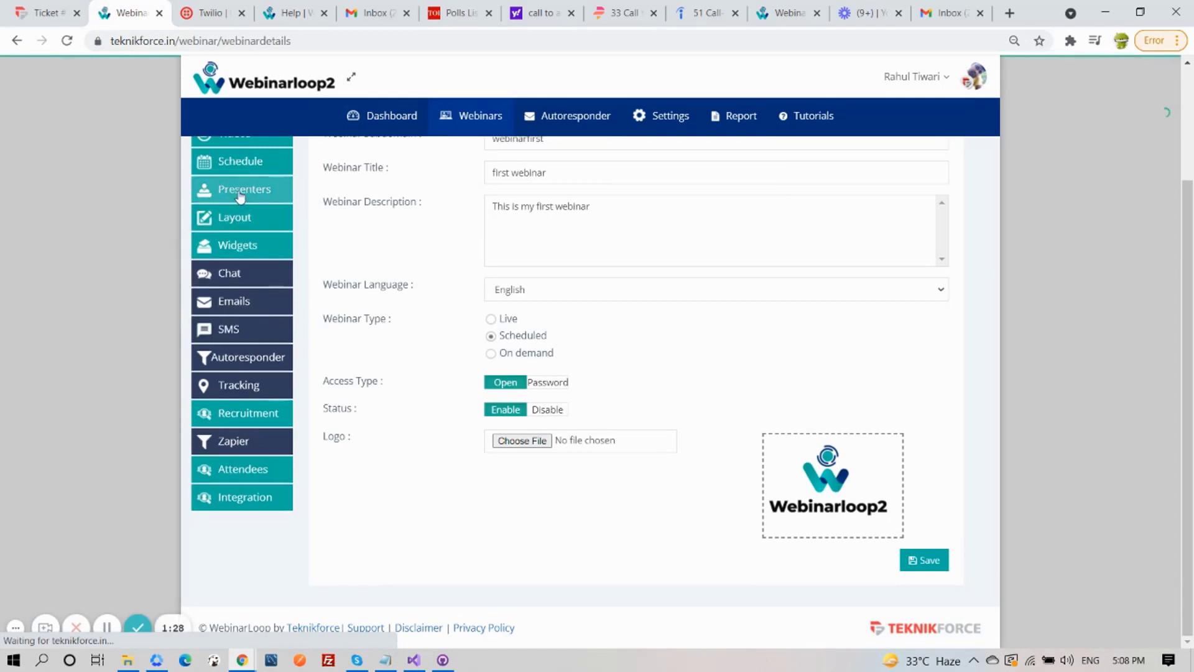
# Step: In first webinar's Emails settings, choose smtp.mailgun.org and disable Send Default Mails
pyautogui.click(233, 304)
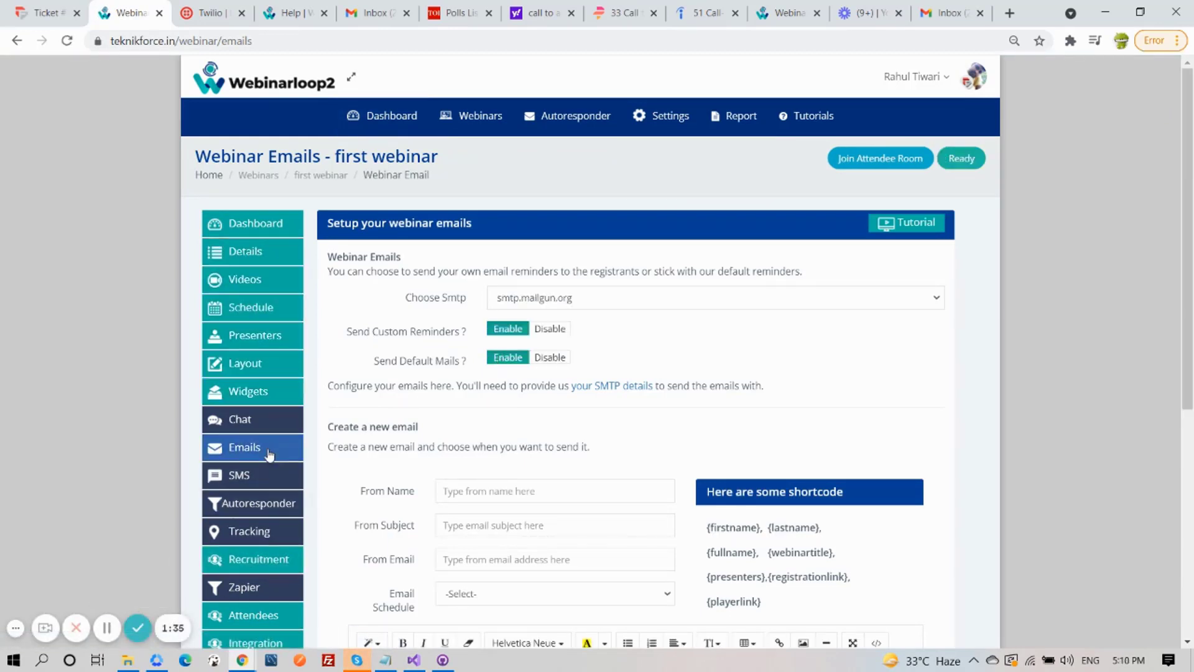
pyautogui.click(564, 300)
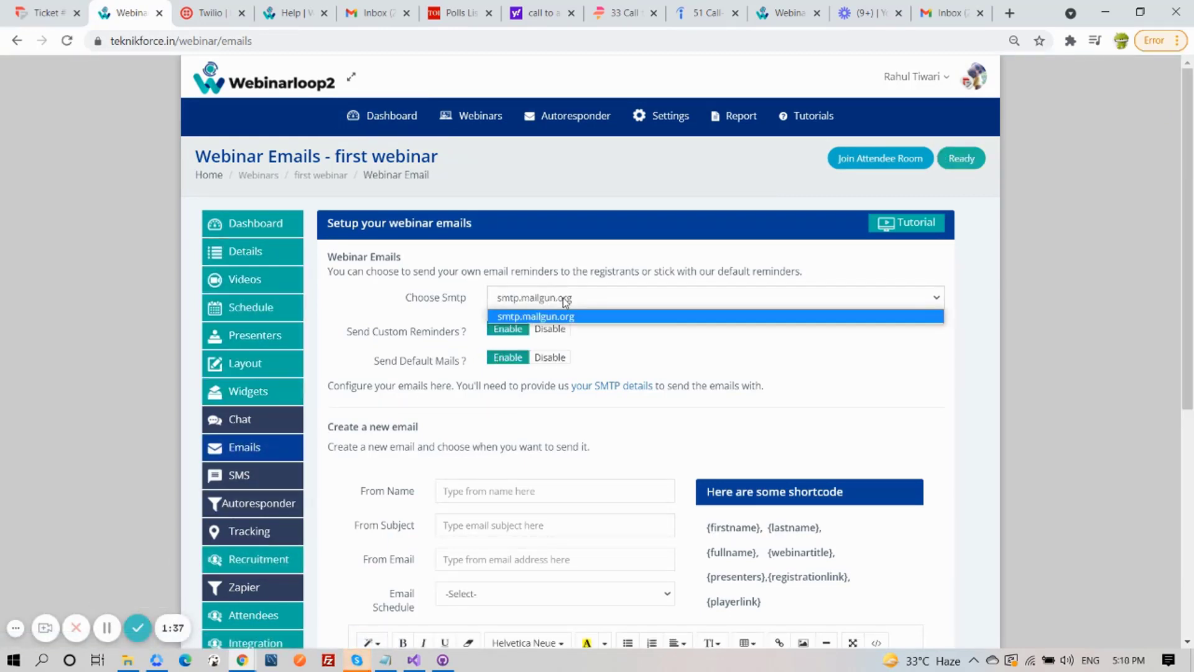
pyautogui.click(562, 317)
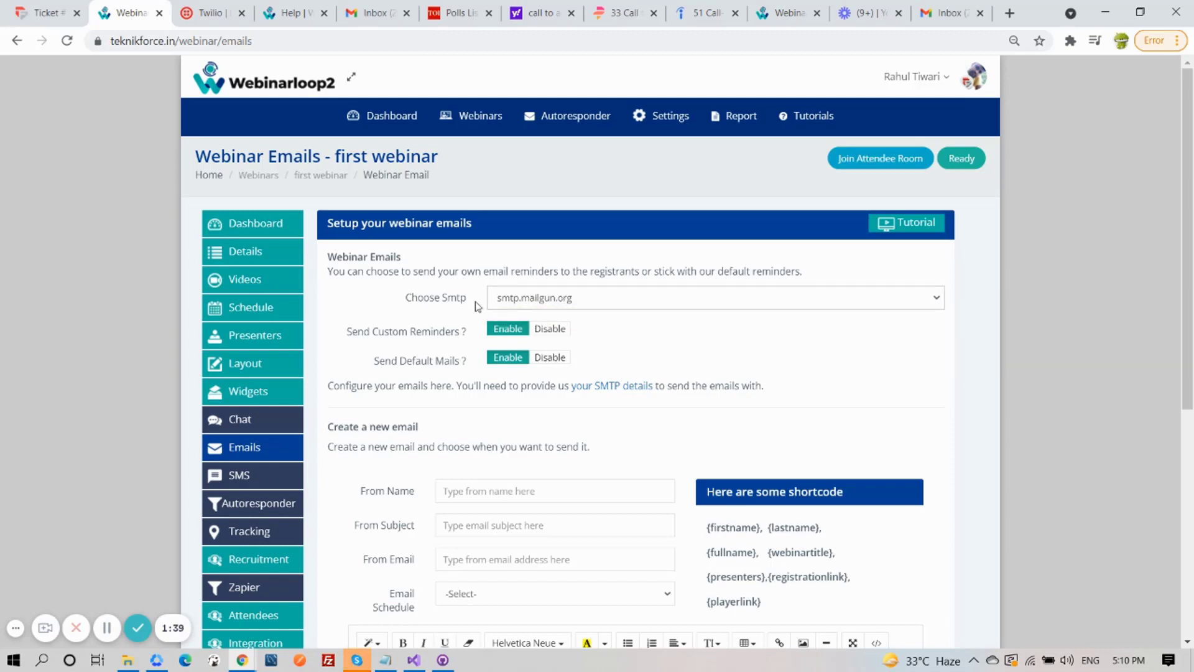
pyautogui.moveTo(477, 305); pyautogui.dragTo(397, 306)
pyautogui.click(437, 306)
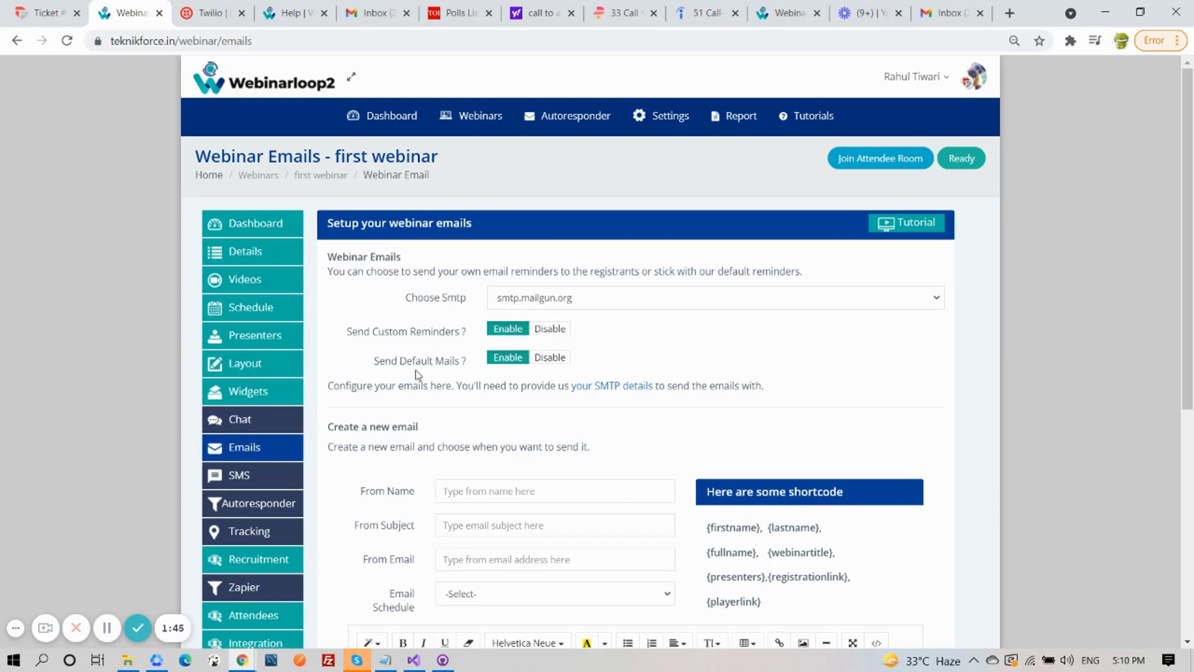
pyautogui.click(551, 359)
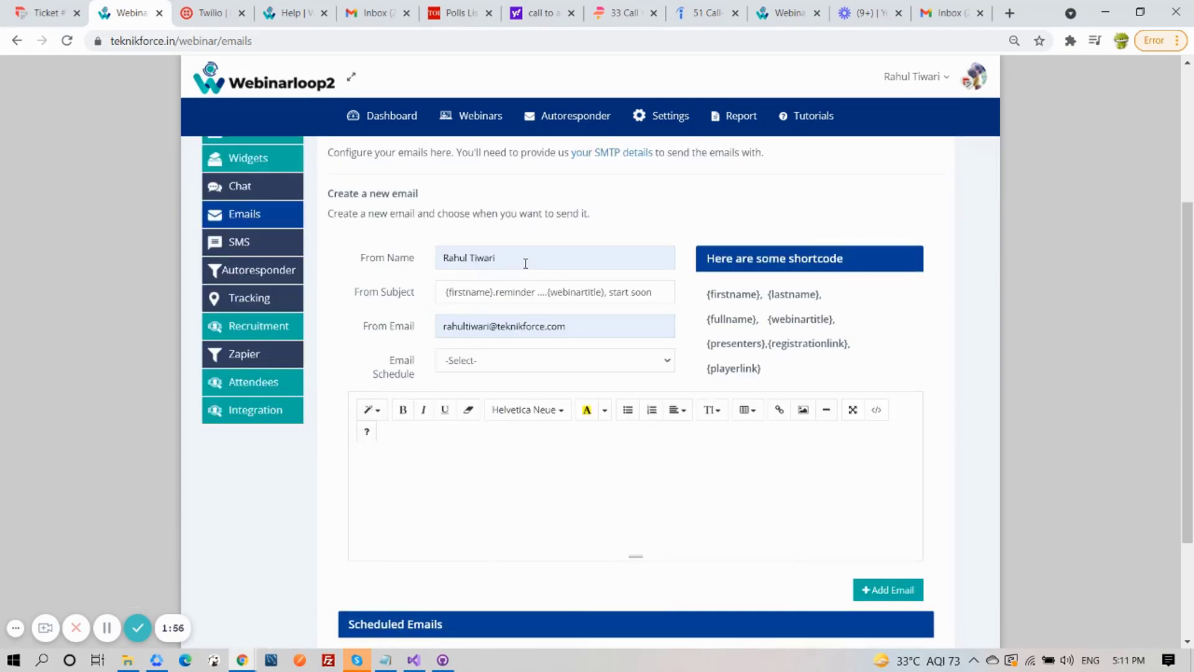
# Step: Fill in the reminder's From Name and timing, and paste the reminder message into the body
pyautogui.click(518, 259)
pyautogui.hotkey('ctrl', 'a')
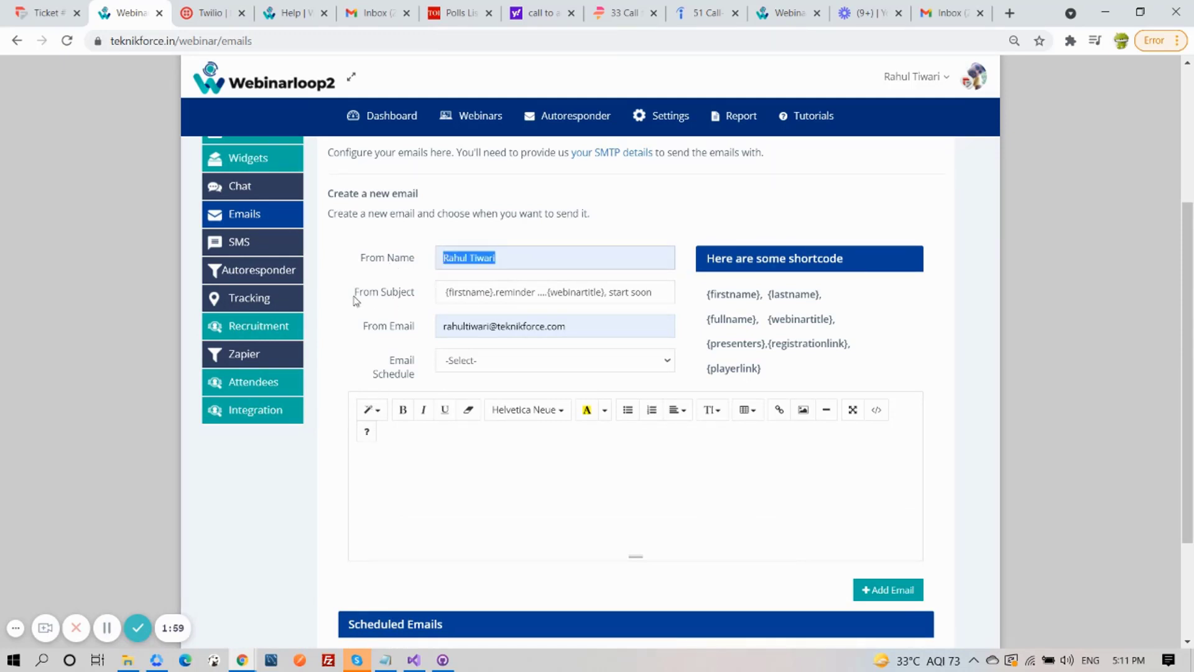
pyautogui.moveTo(352, 299); pyautogui.dragTo(408, 298)
pyautogui.click(412, 305)
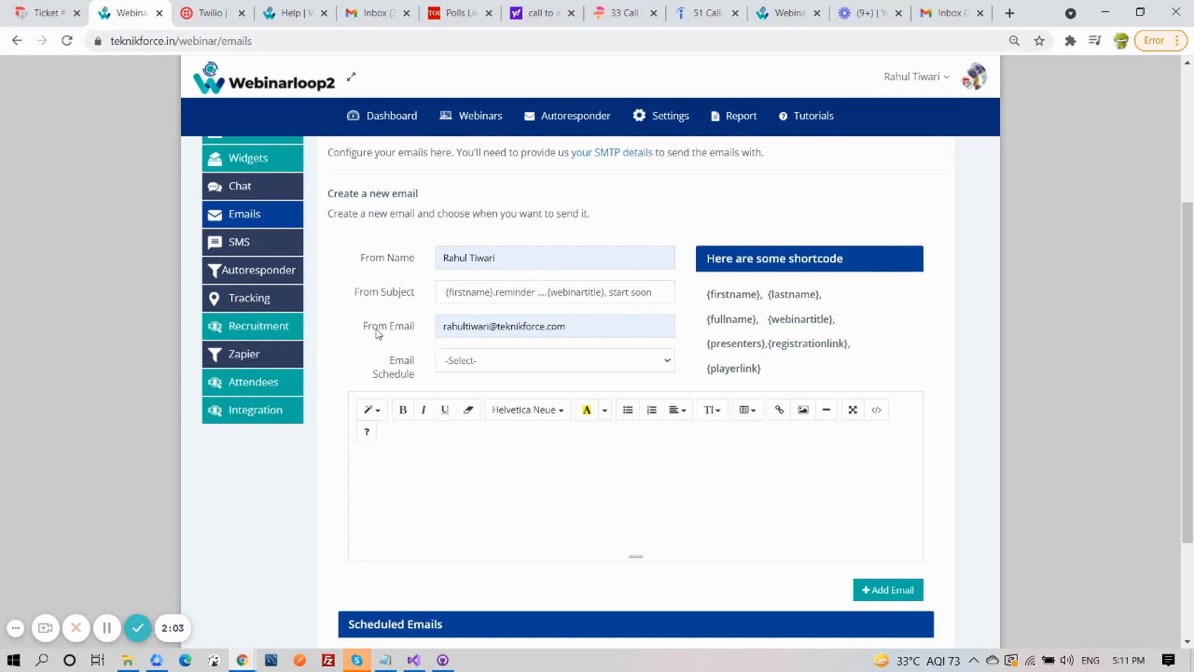
pyautogui.click(476, 360)
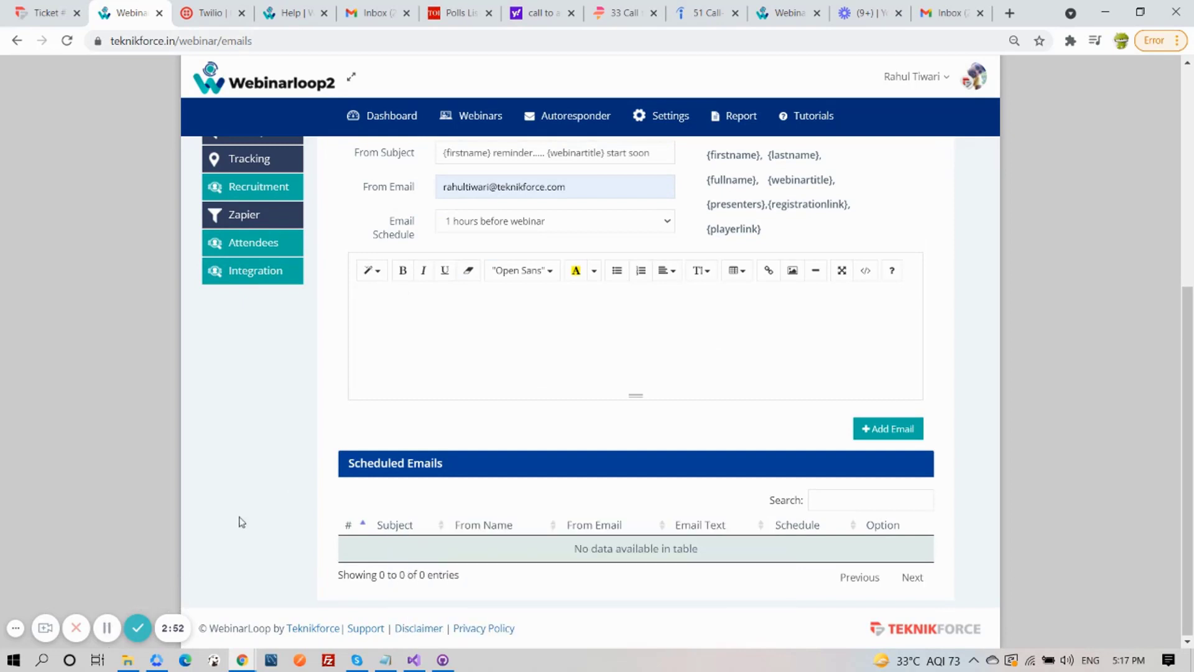
pyautogui.write("Hello {firstname}, Don't forget to join {presenters} for {webinartitle} coming up in one hour You can sign in at: {playerlink} See you there")
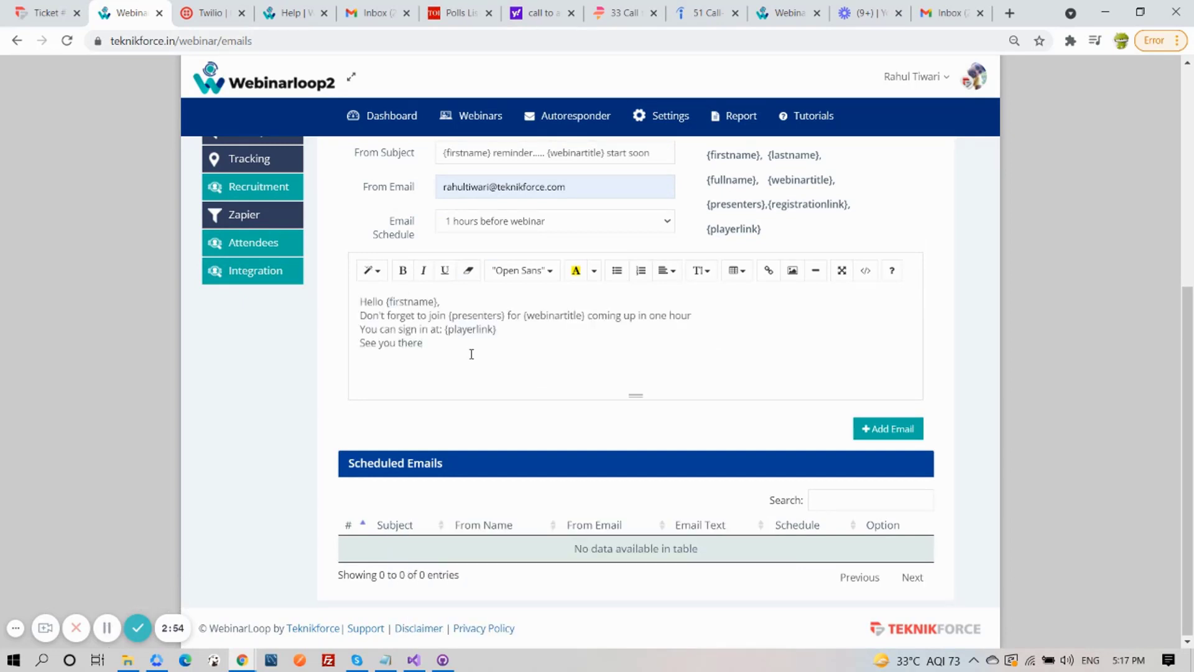
# Step: Format the 'Hello {firstname},' greeting as Header 1 and add the email to the schedule
pyautogui.tripleClick(398, 303)
pyautogui.moveTo(442, 303); pyautogui.dragTo(358, 302)
pyautogui.click(372, 278)
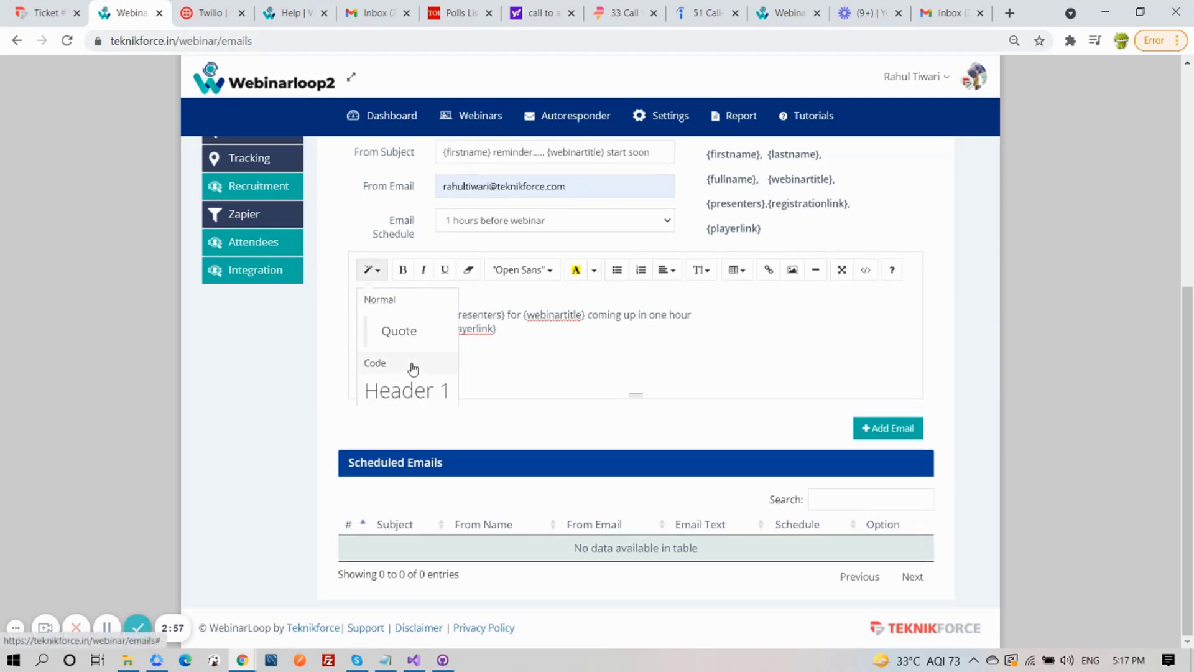
pyautogui.click(409, 390)
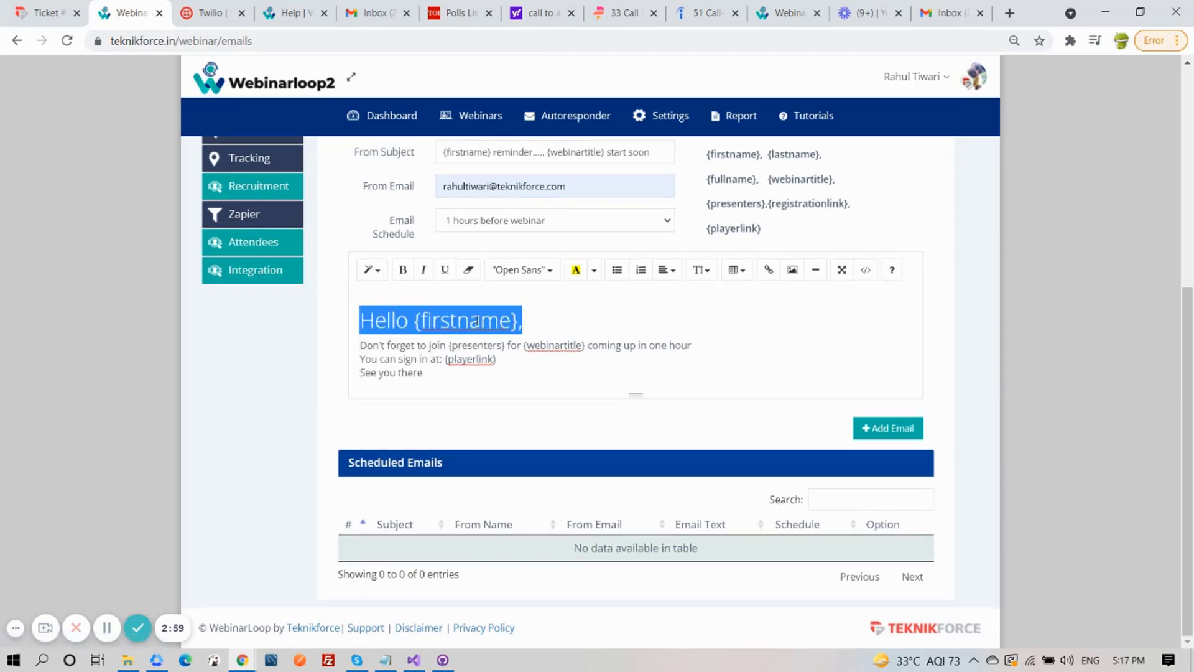
pyautogui.click(529, 321)
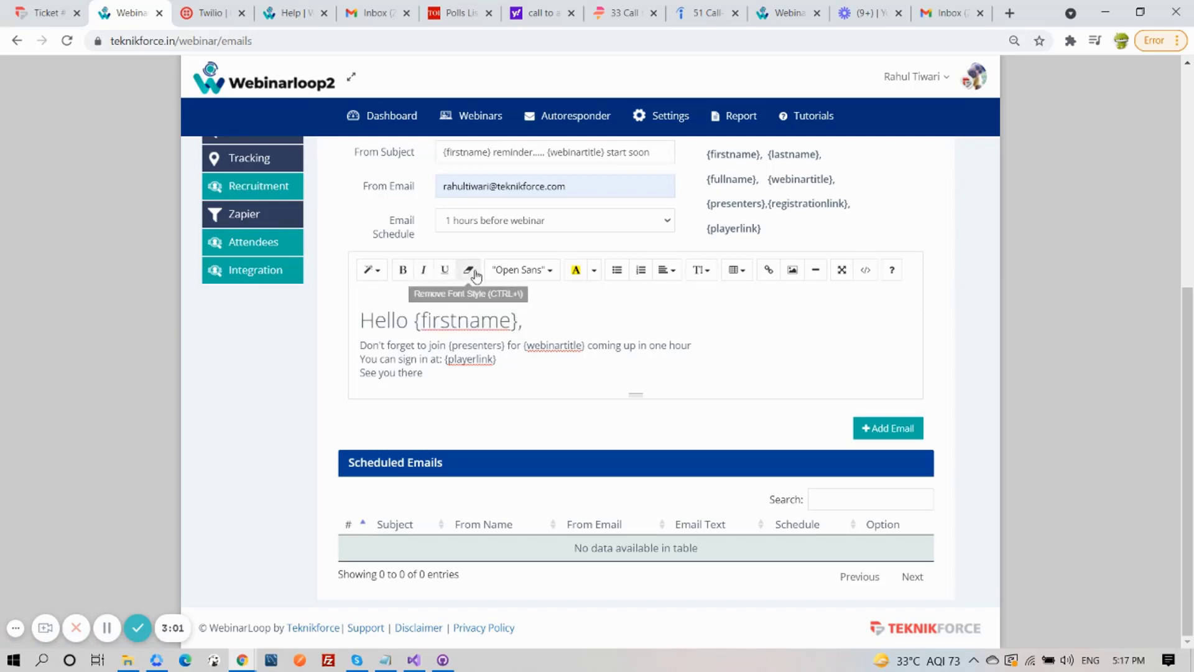
pyautogui.click(883, 429)
# Step: Edit the saved reminder email so it sends When start, and update it
pyautogui.scroll(-2, 800, 392)
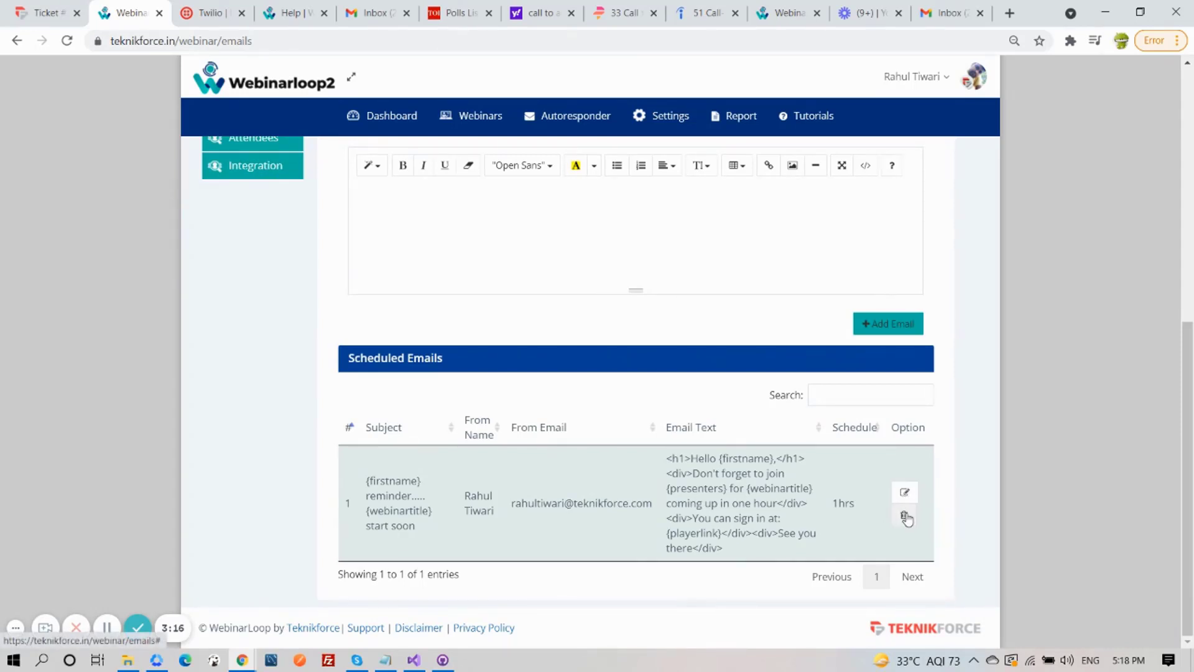
pyautogui.click(903, 492)
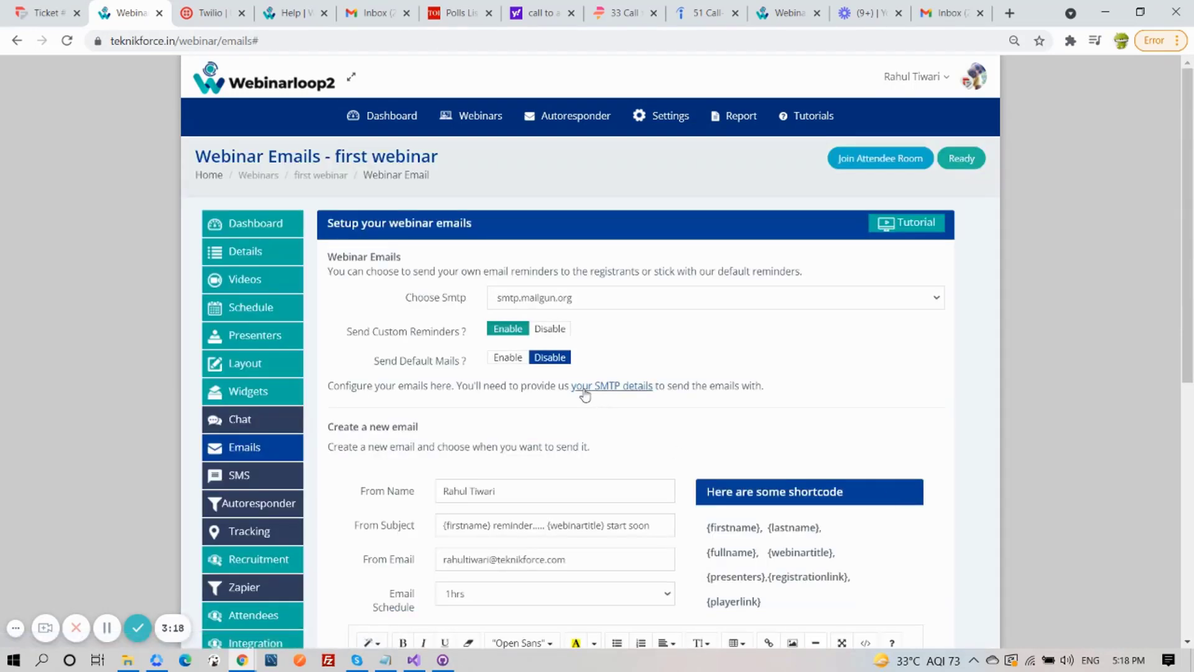
pyautogui.scroll(-4, 584, 395)
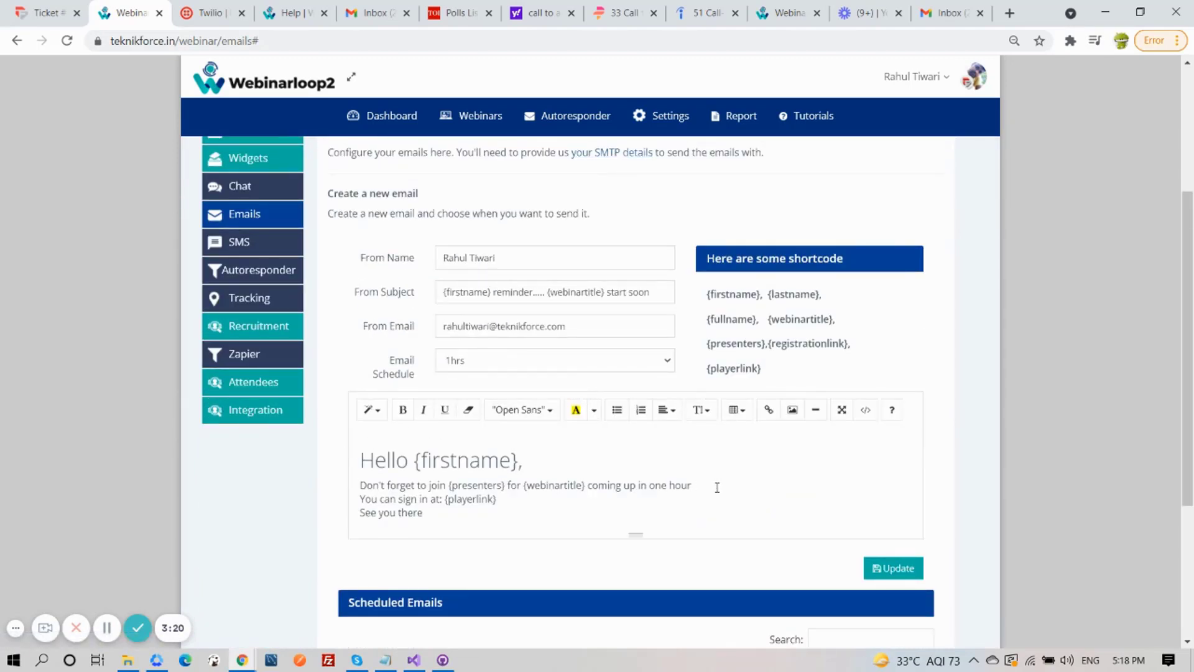
pyautogui.scroll(-1, 723, 487)
pyautogui.click(895, 491)
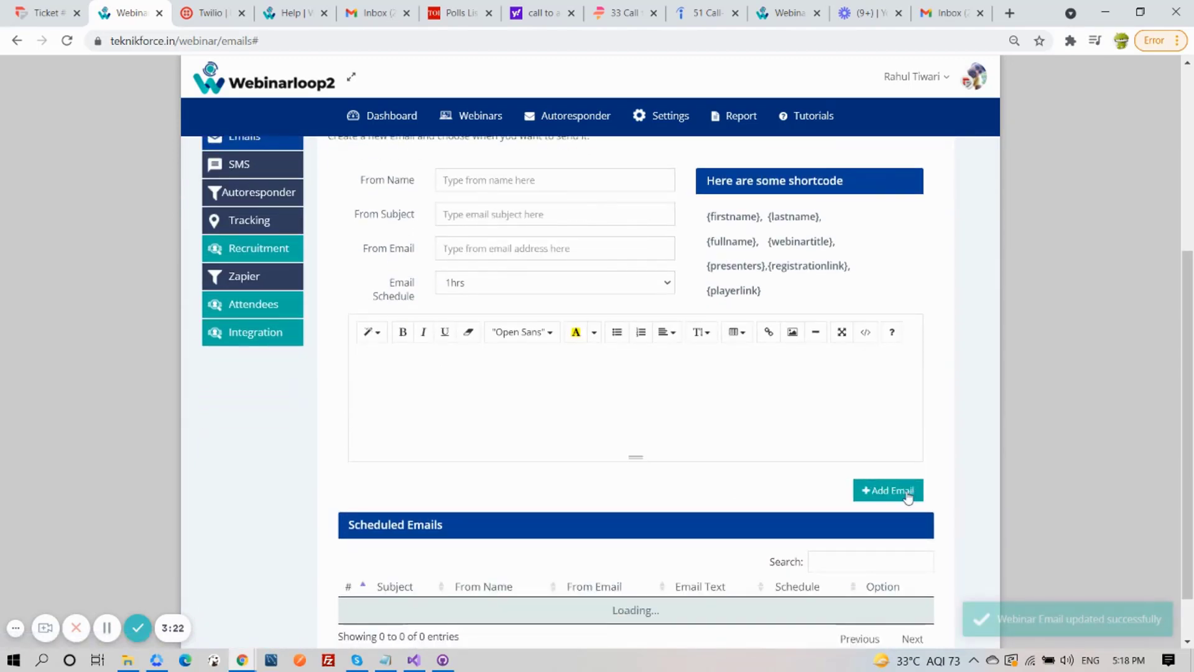
pyautogui.scroll(-2, 564, 498)
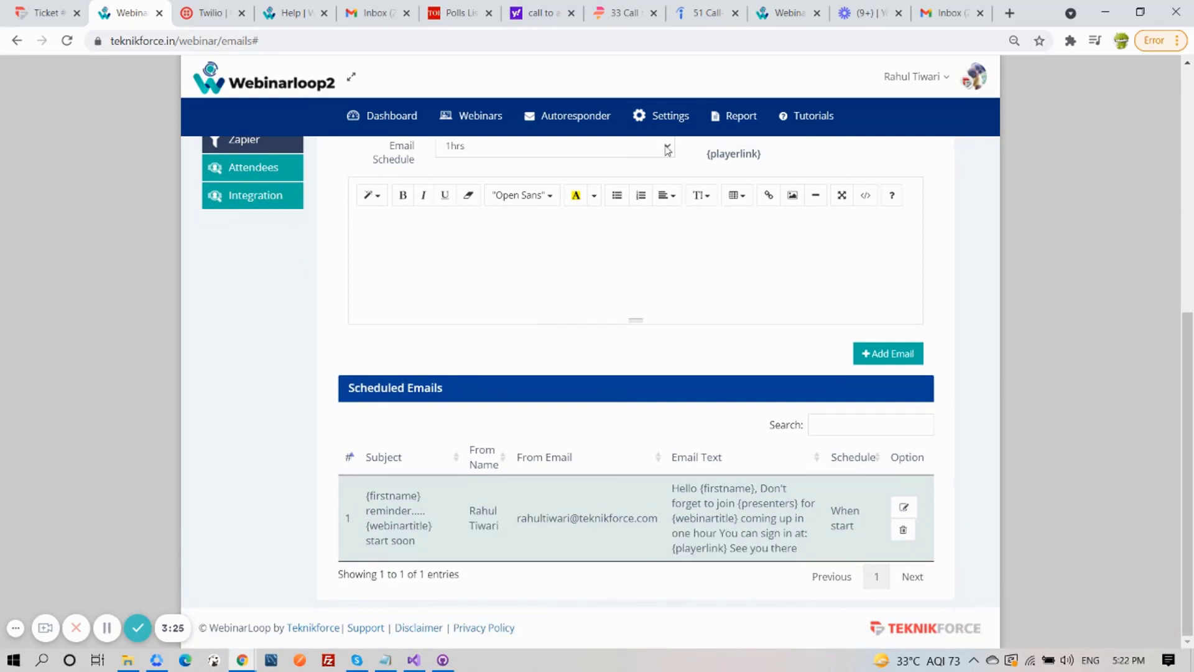
# Step: In Twilio Settings, add a number with its name, Twilio number, Account SID and Auth Token
pyautogui.click(669, 115)
pyautogui.click(671, 182)
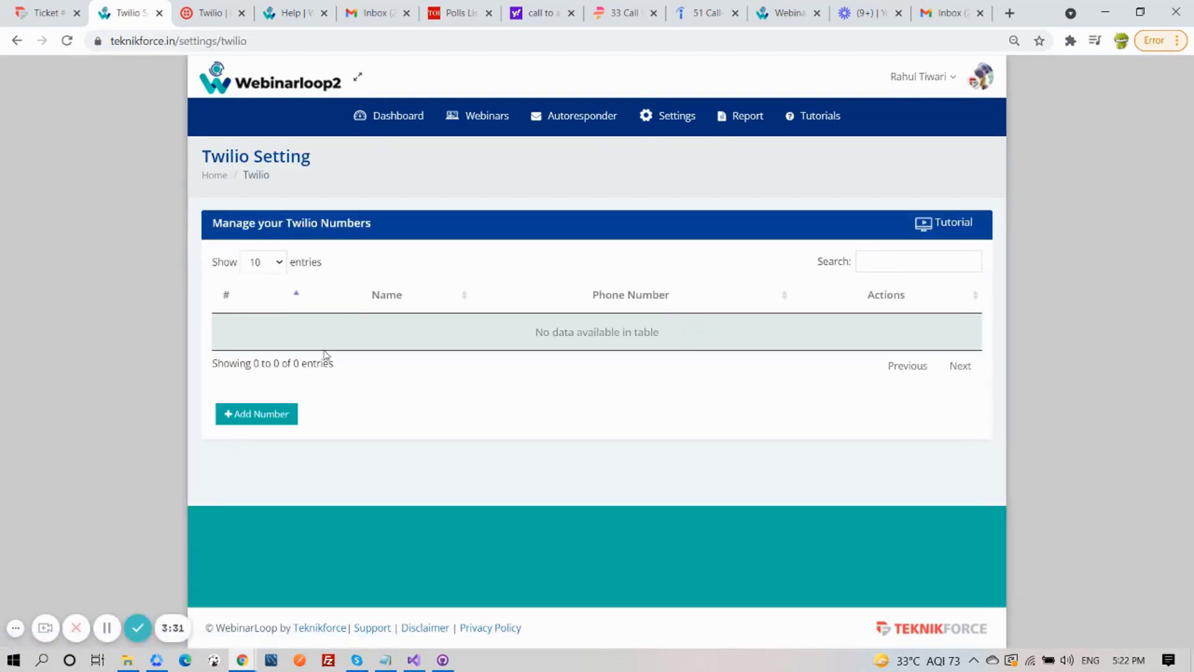
pyautogui.click(287, 415)
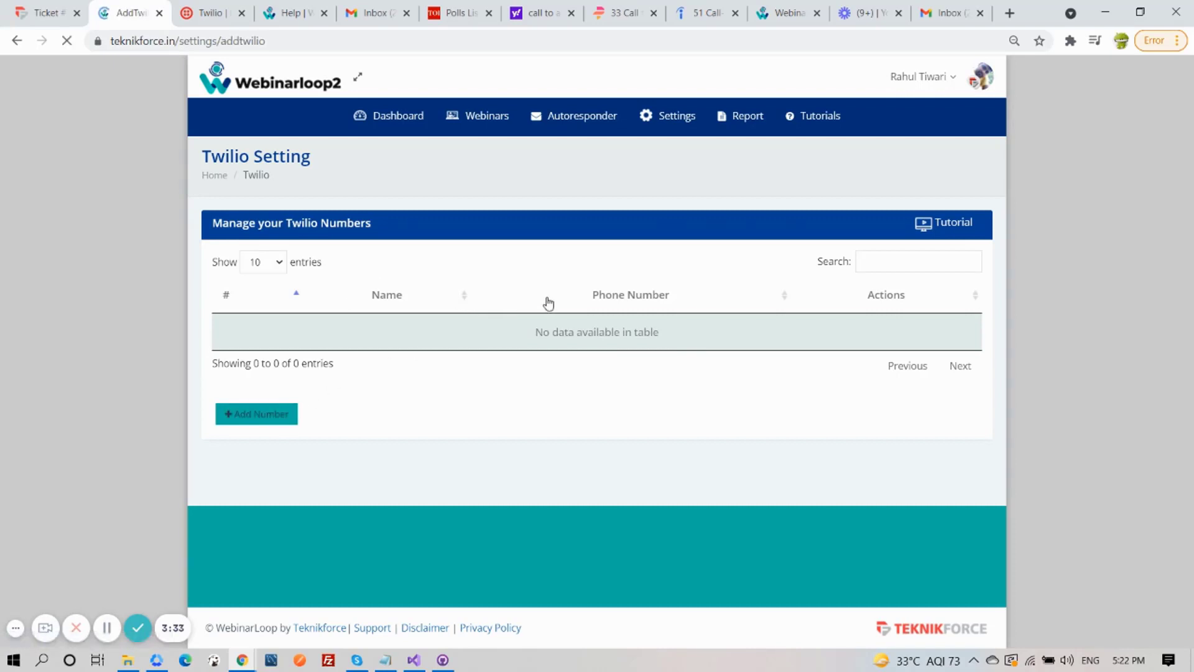
pyautogui.moveTo(380, 228); pyautogui.dragTo(275, 234)
pyautogui.moveTo(827, 230); pyautogui.dragTo(723, 230)
pyautogui.click(107, 628)
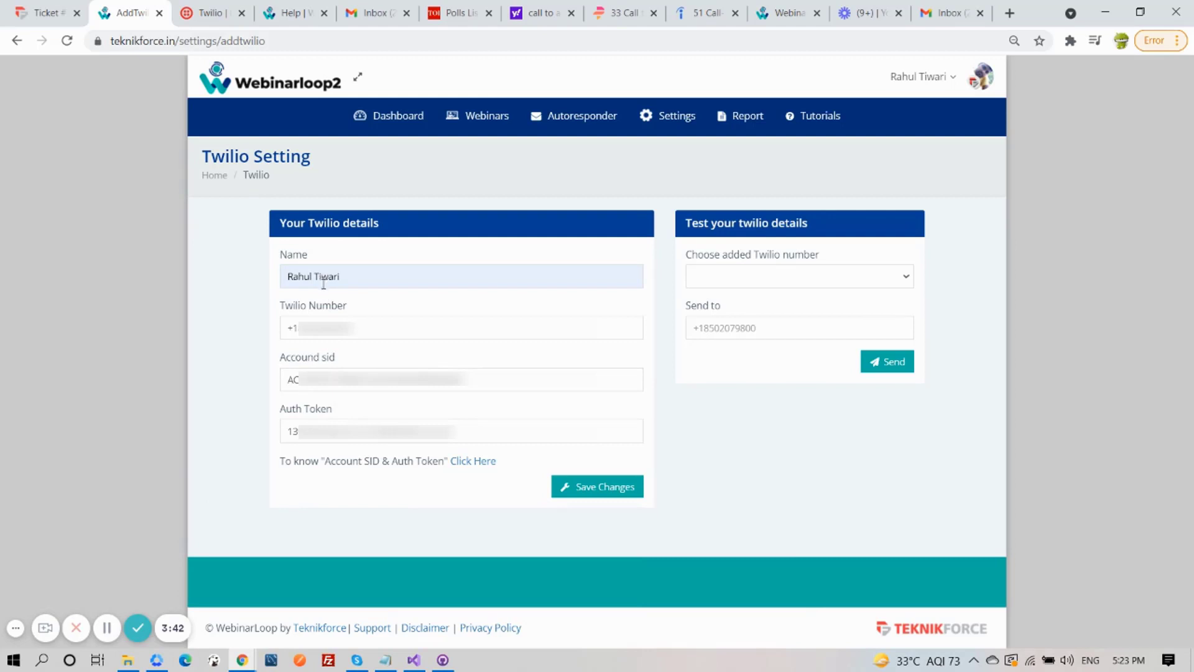
pyautogui.moveTo(357, 309); pyautogui.dragTo(290, 309)
pyautogui.moveTo(339, 357); pyautogui.dragTo(293, 361)
pyautogui.moveTo(349, 413); pyautogui.dragTo(490, 466)
pyautogui.click(516, 464)
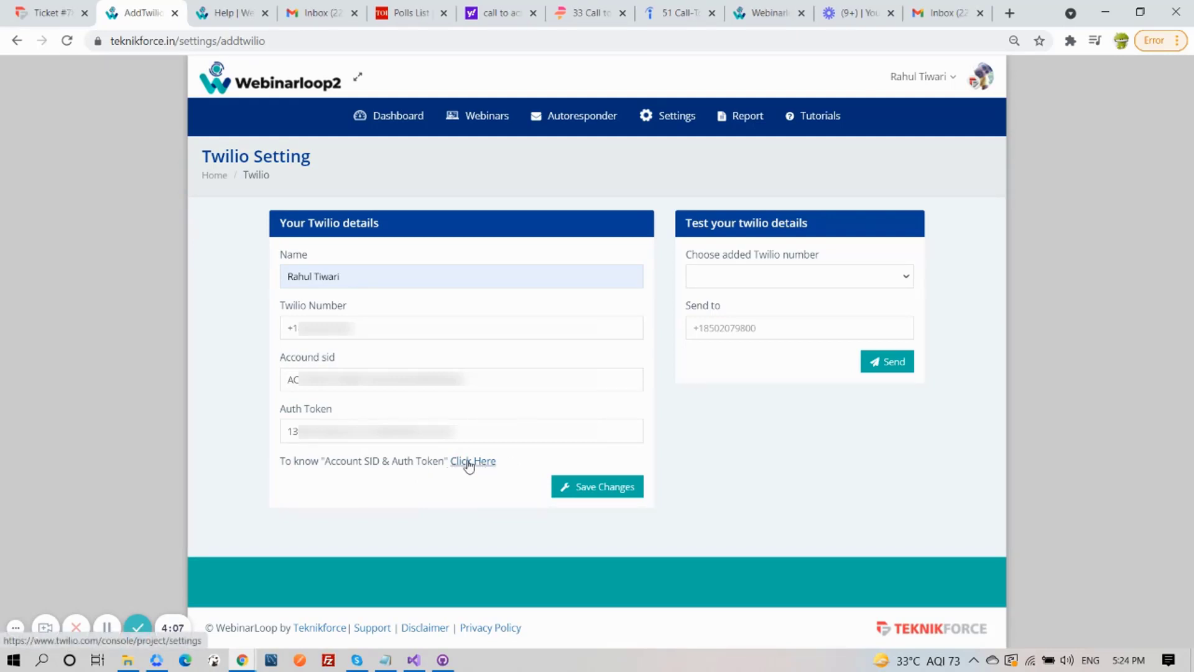
pyautogui.click(608, 489)
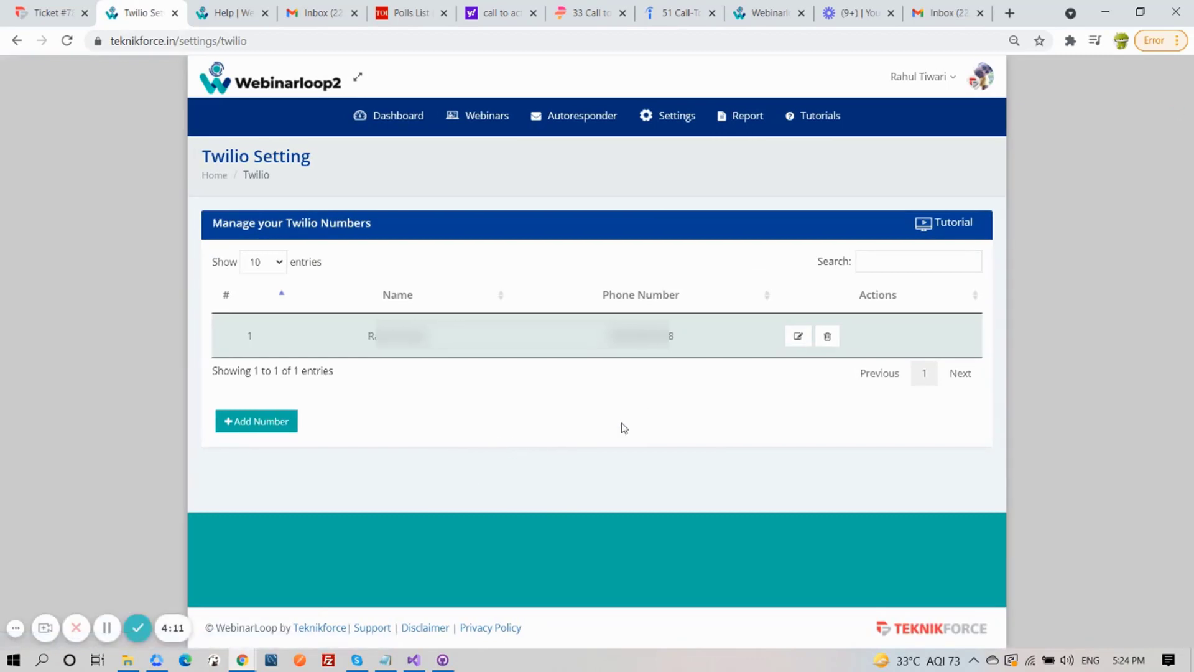
# Step: Send a test SMS from the added Twilio number to a saved mobile number with 91 prefix
pyautogui.click(798, 337)
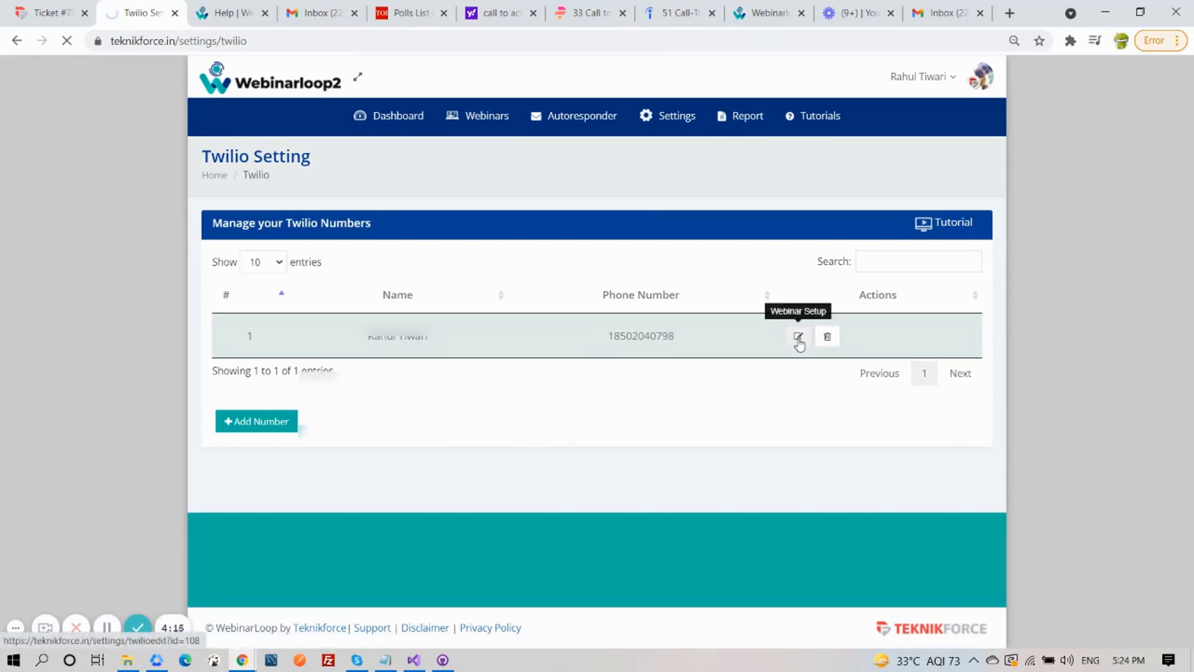
pyautogui.click(768, 281)
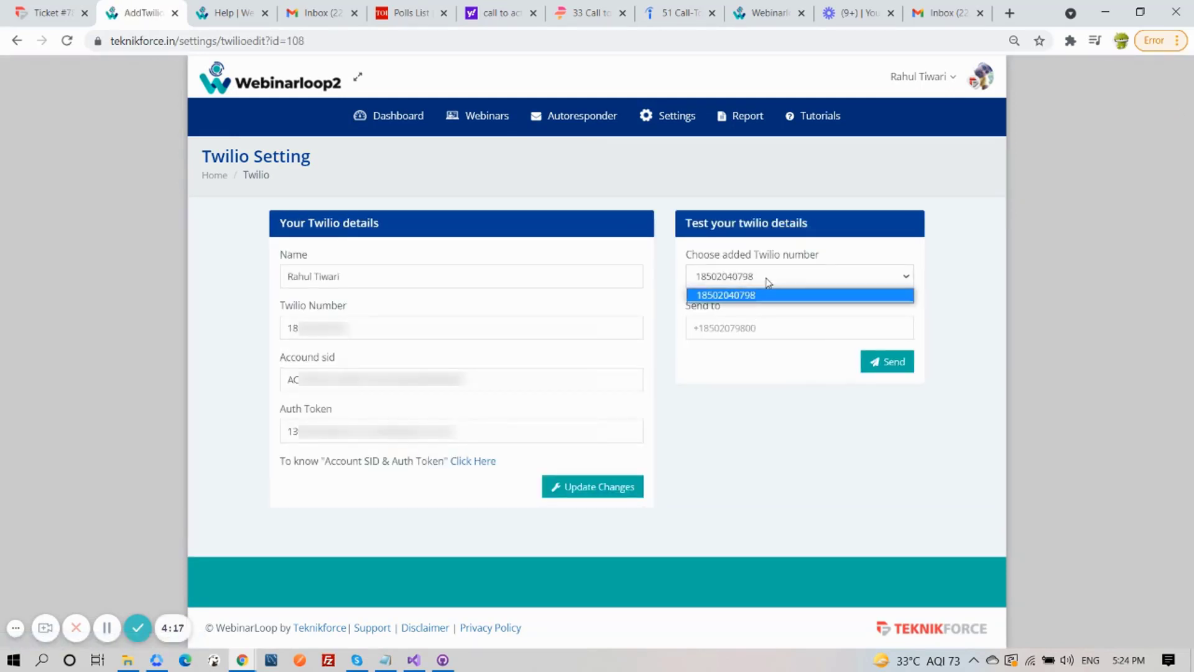
pyautogui.click(758, 295)
pyautogui.click(743, 328)
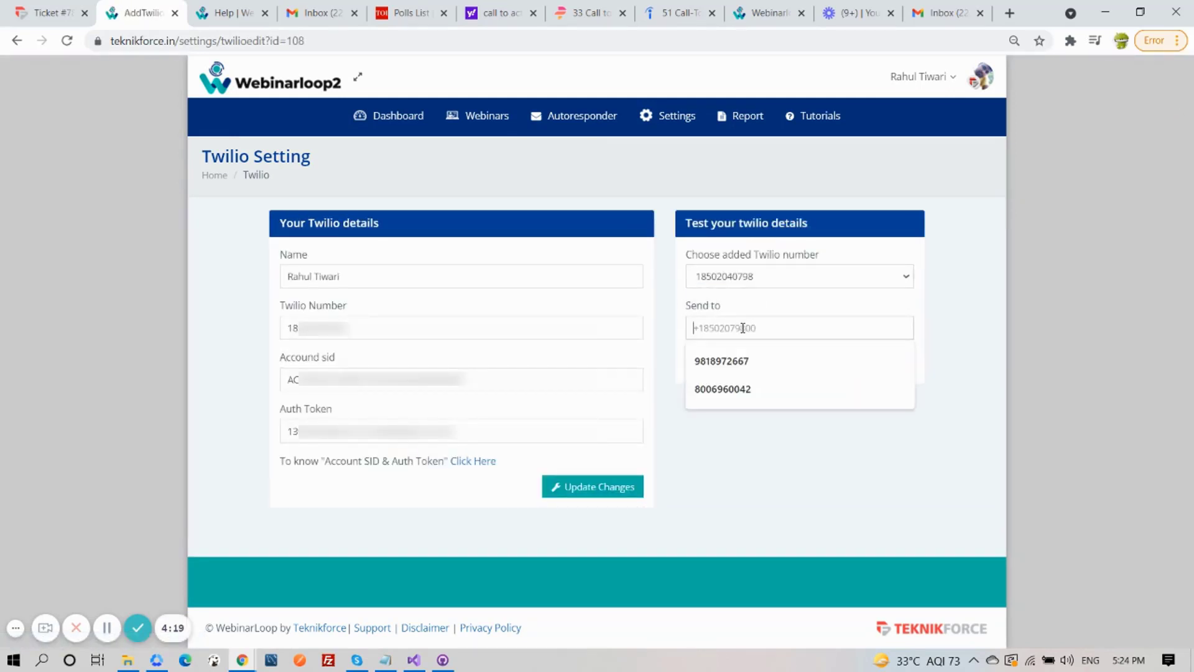
pyautogui.click(720, 352)
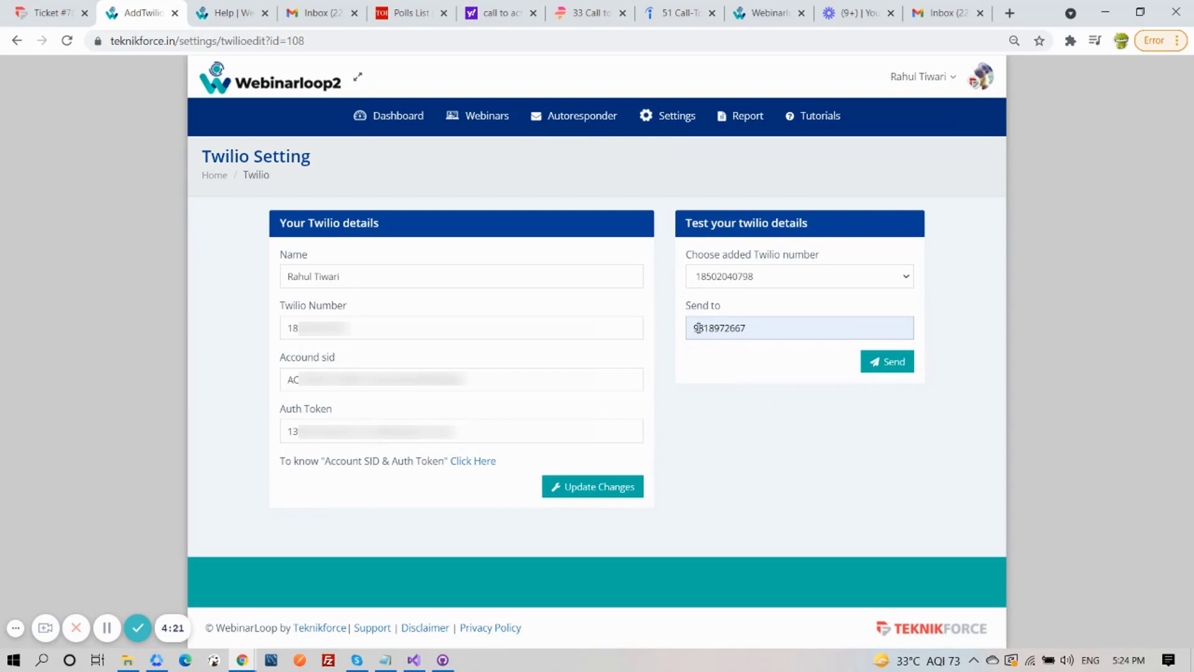
pyautogui.write('91')
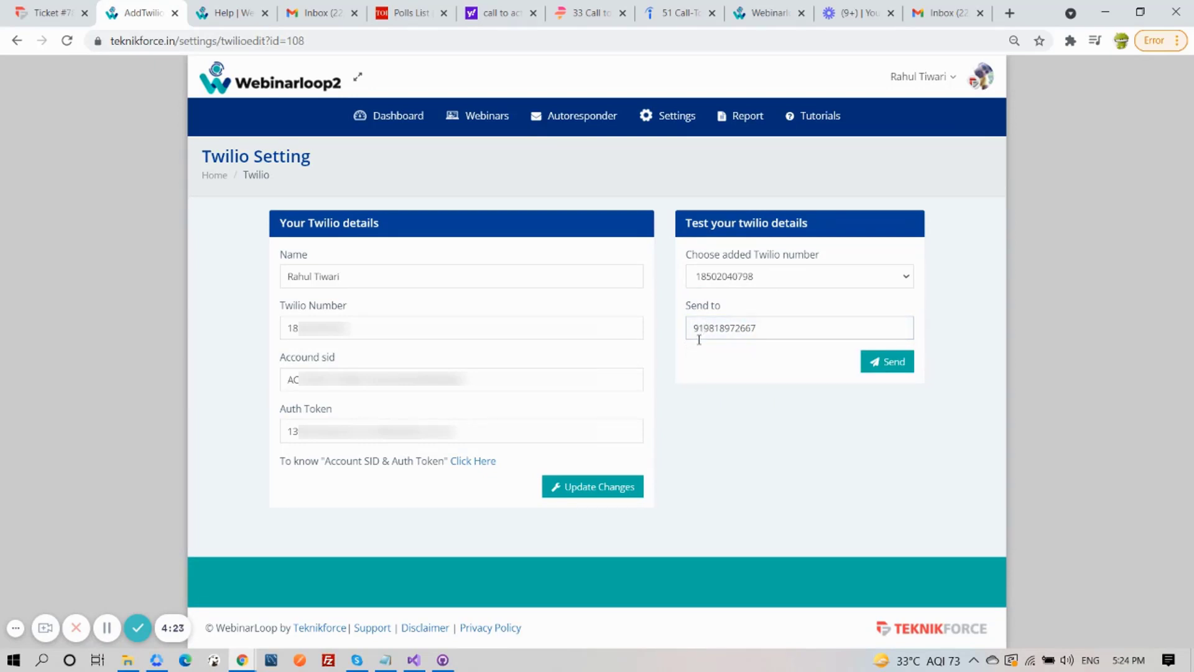
pyautogui.click(879, 371)
pyautogui.click(879, 370)
pyautogui.click(485, 118)
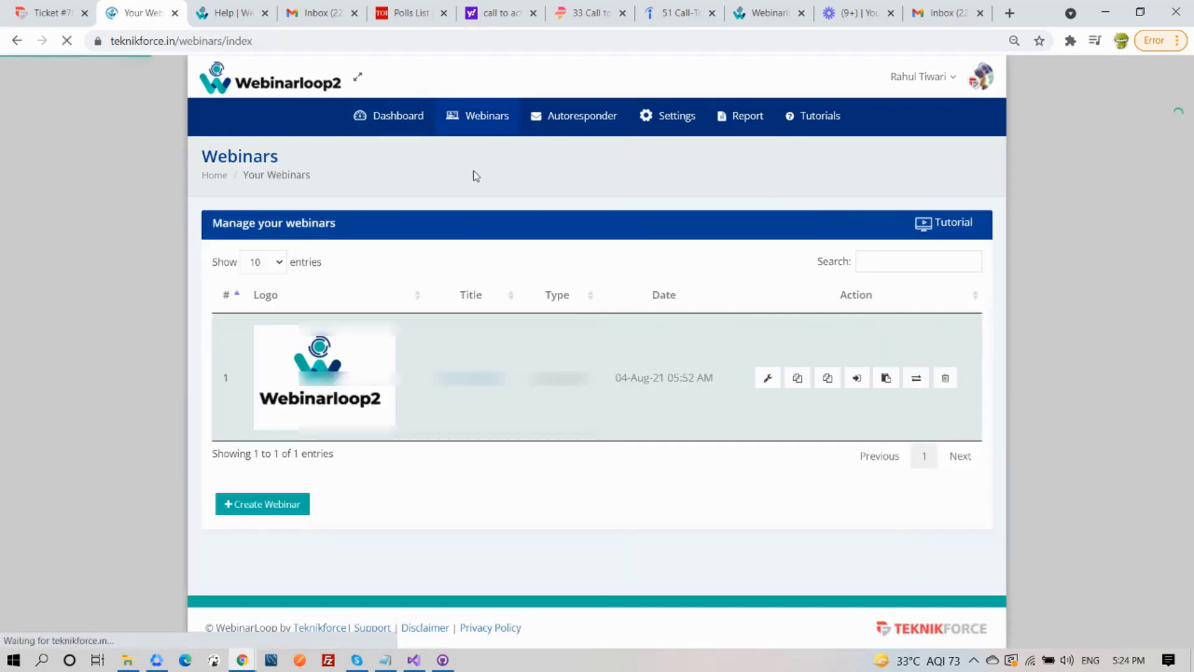
# Step: Open first webinar's SMS notification settings, highlighting the Choose Twilio number label and description
pyautogui.click(767, 380)
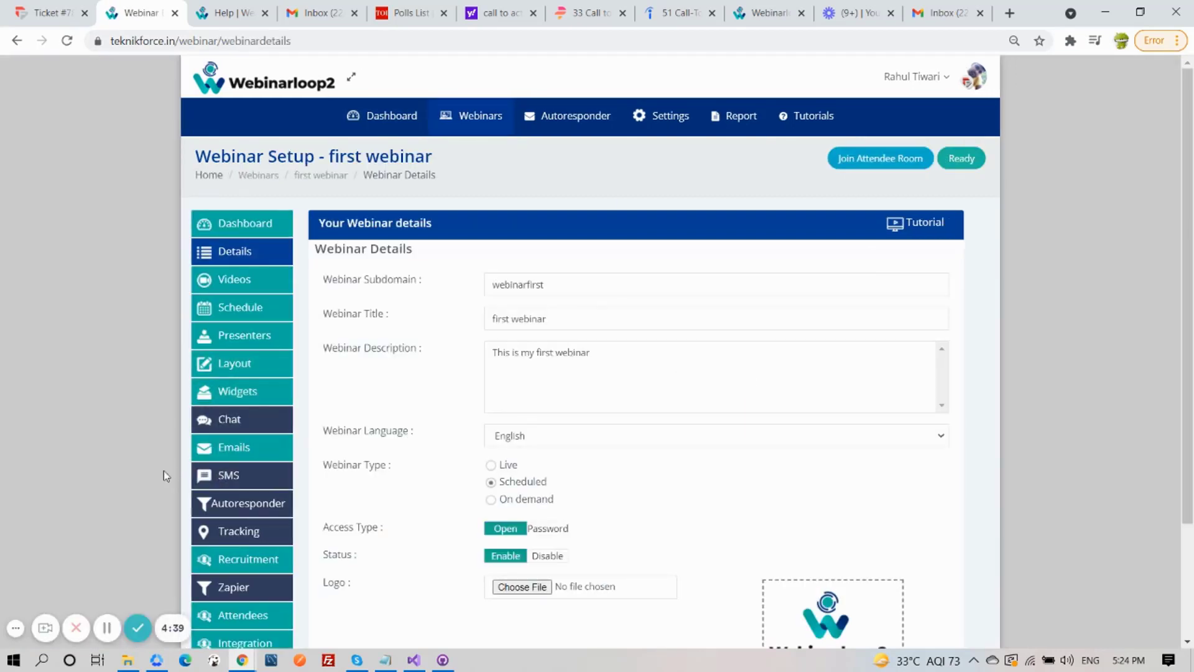
pyautogui.click(229, 483)
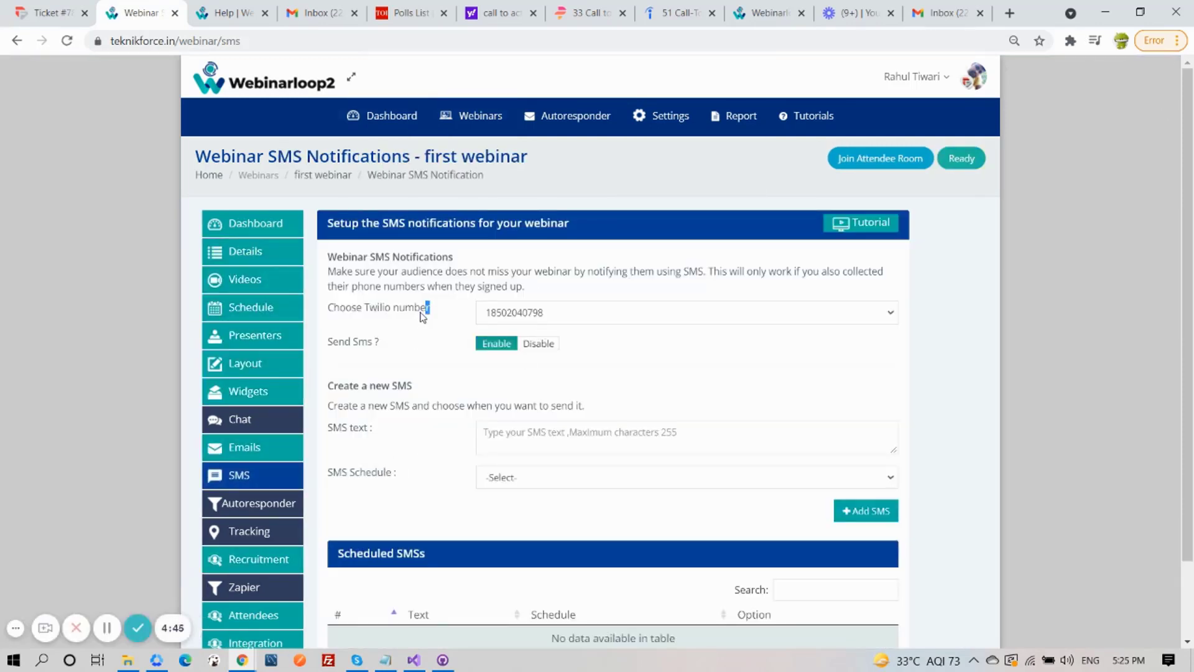
pyautogui.tripleClick(332, 315)
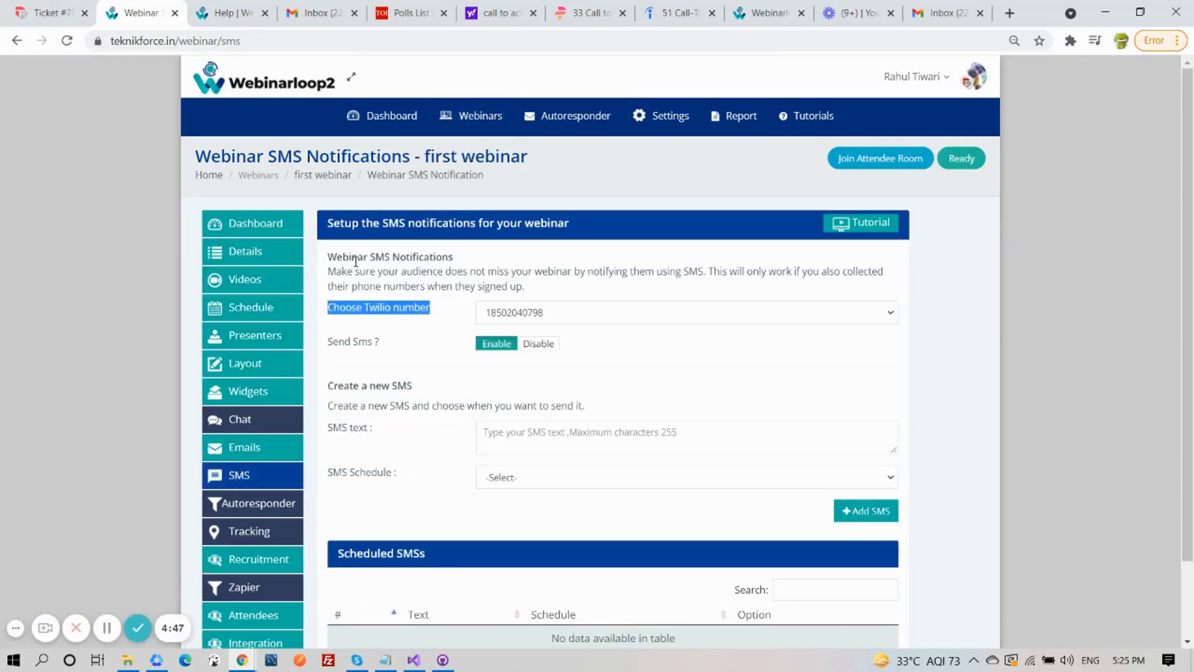
pyautogui.moveTo(330, 257); pyautogui.dragTo(531, 296)
pyautogui.click(532, 296)
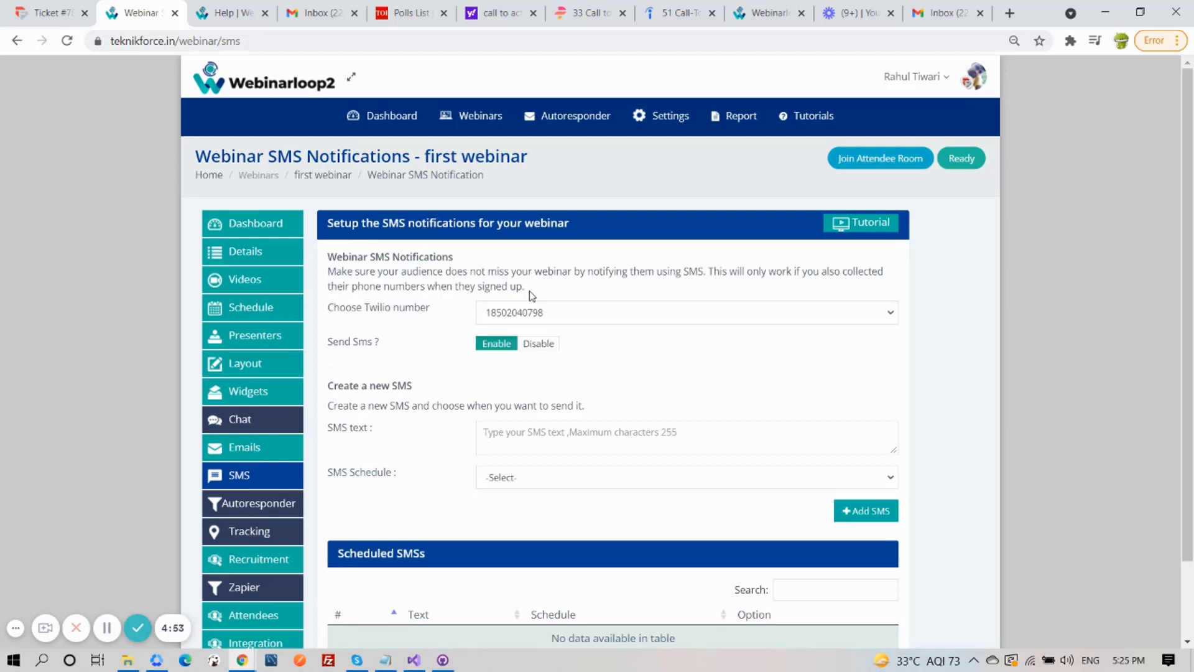
# Step: Select the added Twilio number for SMS reminders and re-enable Send Sms
pyautogui.click(528, 311)
pyautogui.click(528, 331)
pyautogui.click(531, 313)
pyautogui.click(528, 331)
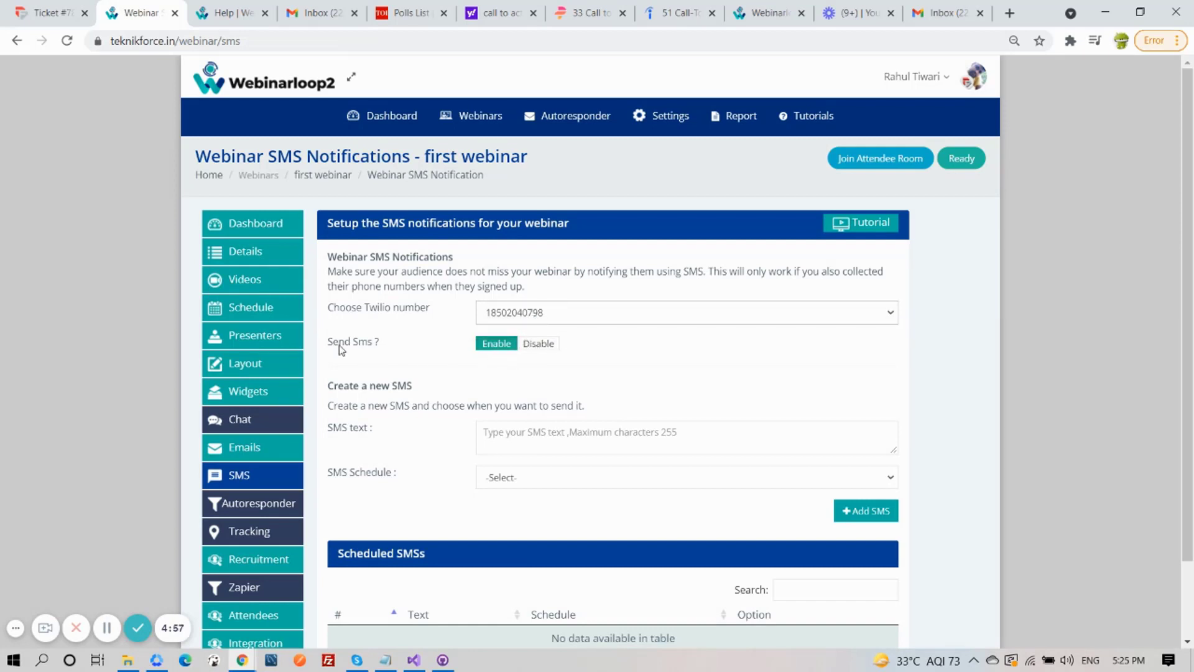
pyautogui.click(540, 345)
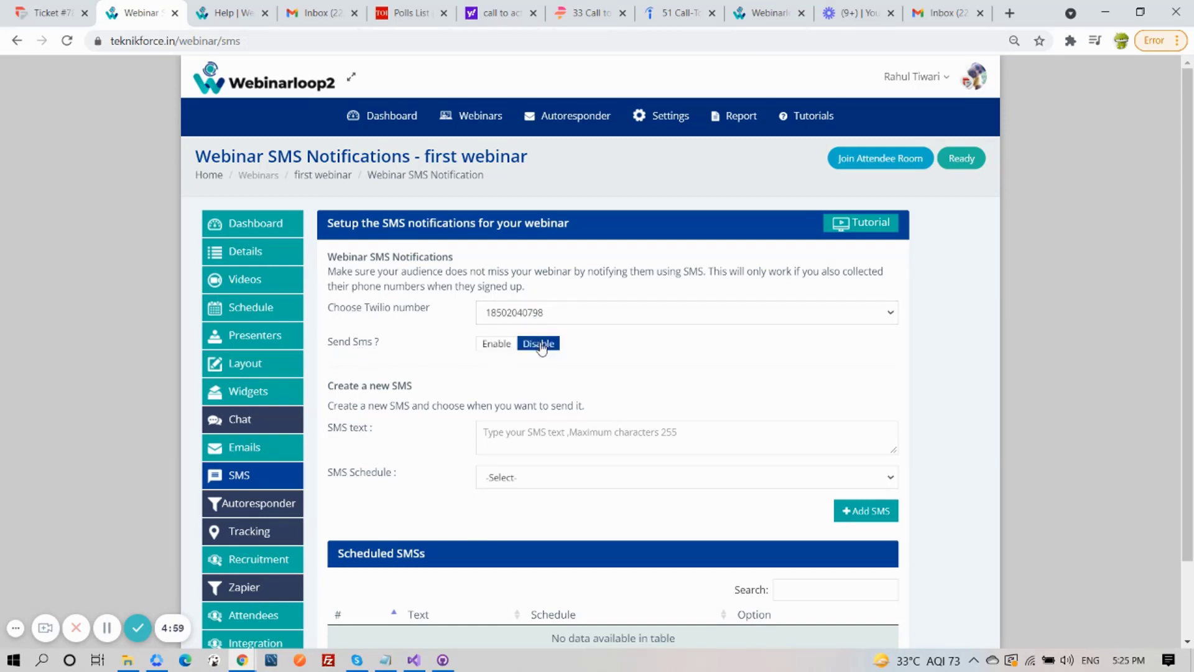
pyautogui.click(496, 348)
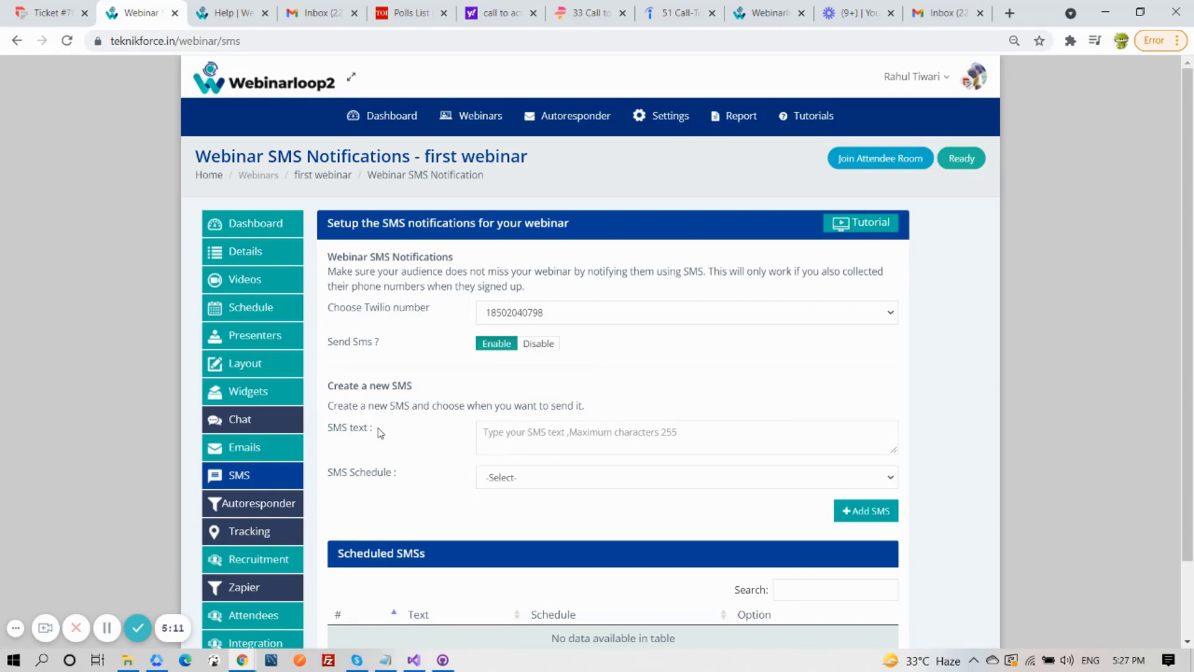
# Step: Add the SMS reminder 'Hi! Don't forget to join the webinar starting soon' scheduled 1 hours before webinar
pyautogui.moveTo(380, 433); pyautogui.dragTo(318, 437)
pyautogui.click(520, 477)
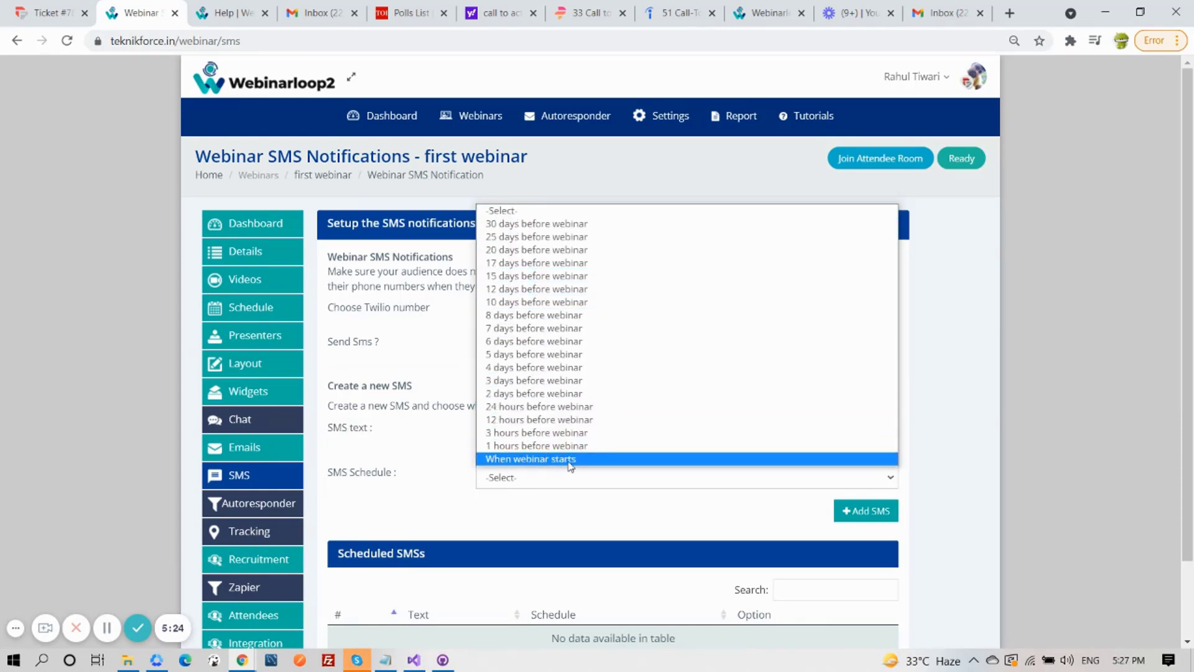
pyautogui.click(560, 445)
pyautogui.scroll(-2, 479, 464)
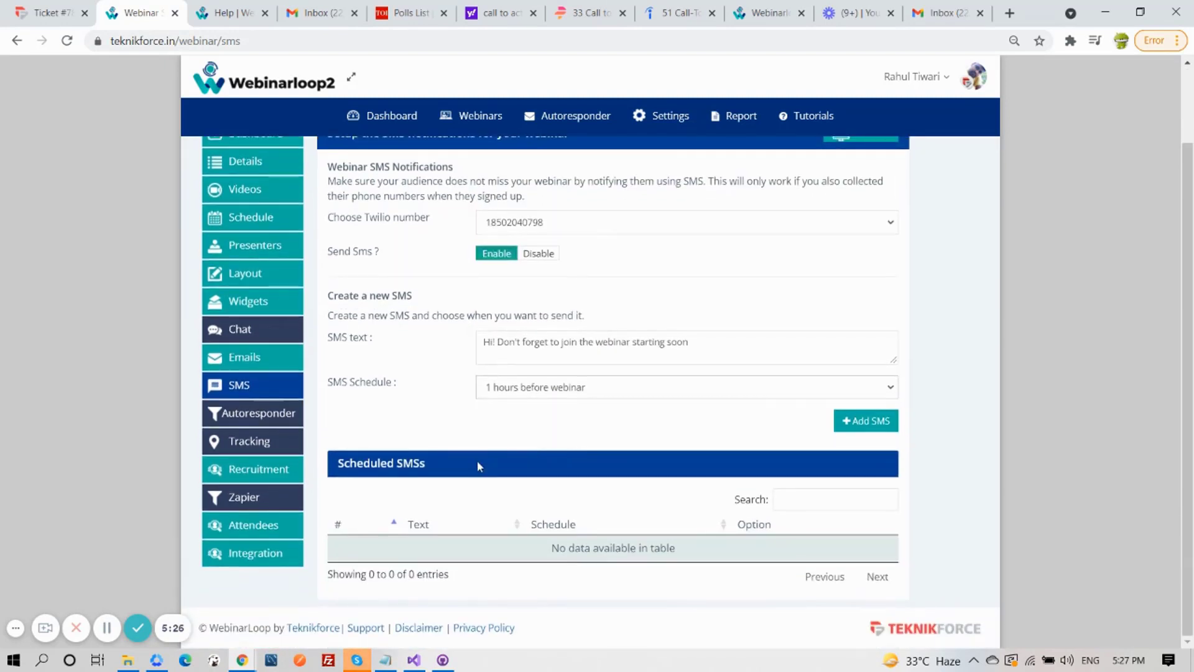
pyautogui.click(861, 423)
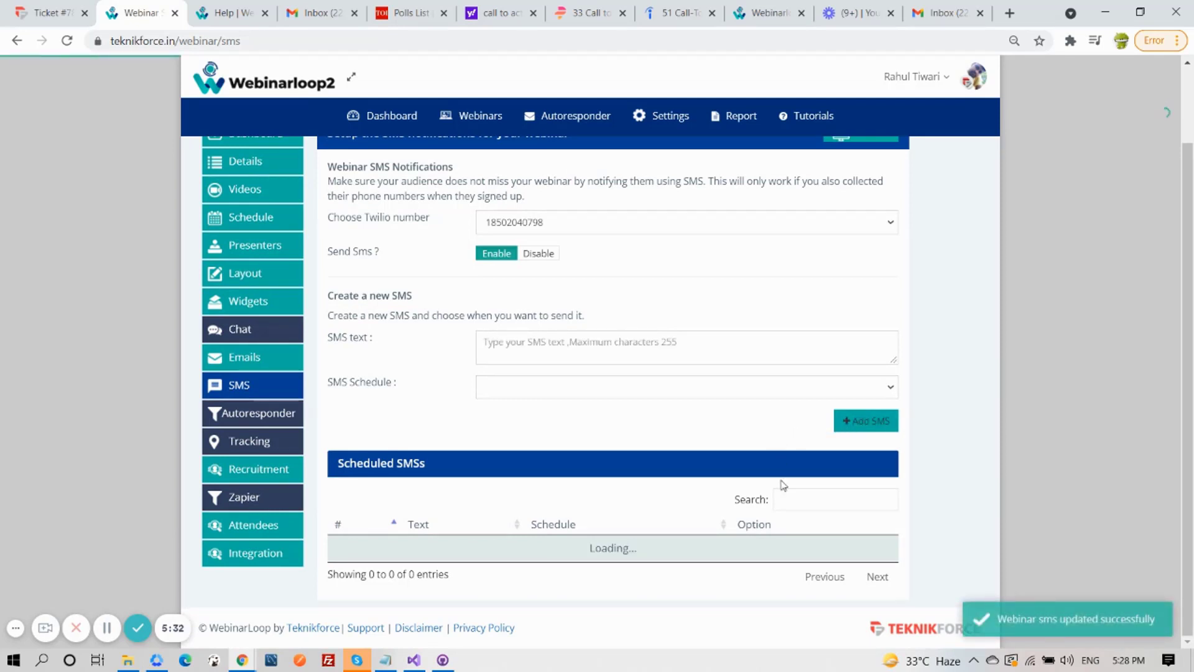